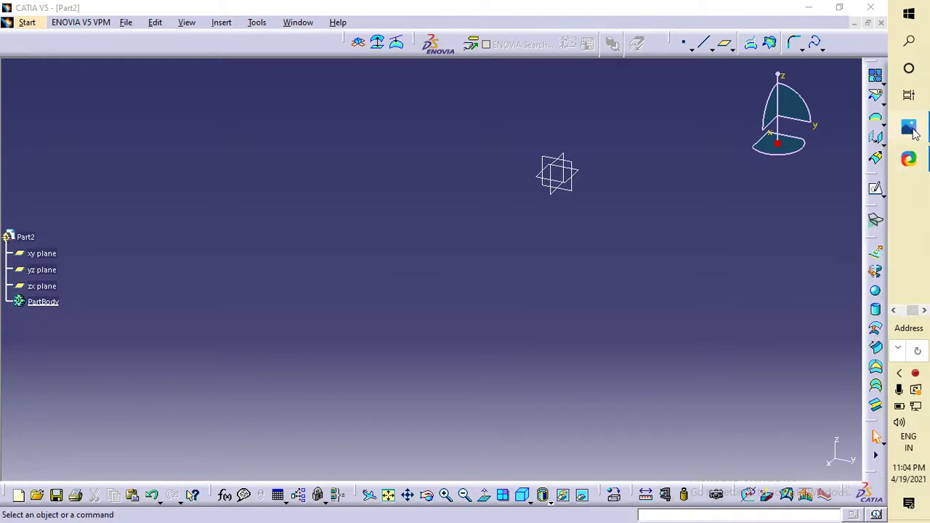
- Review the dimensioned front and side views of the office chair in the Photos app, and return to CATIA
left_click(909, 127)
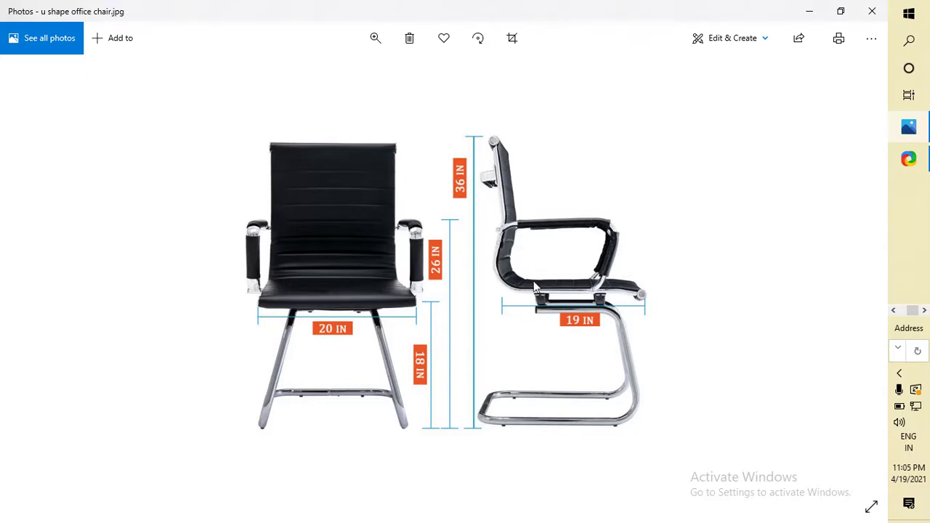
left_click(895, 310)
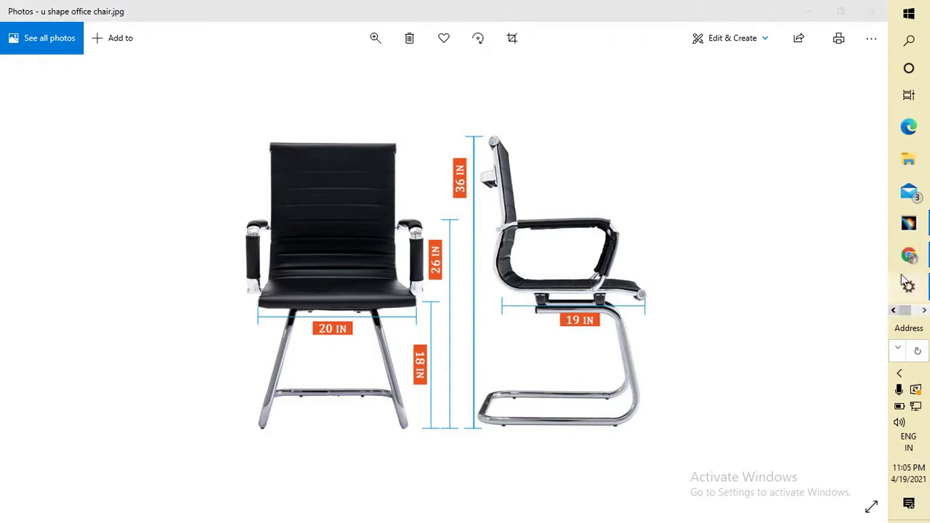
left_click(901, 229)
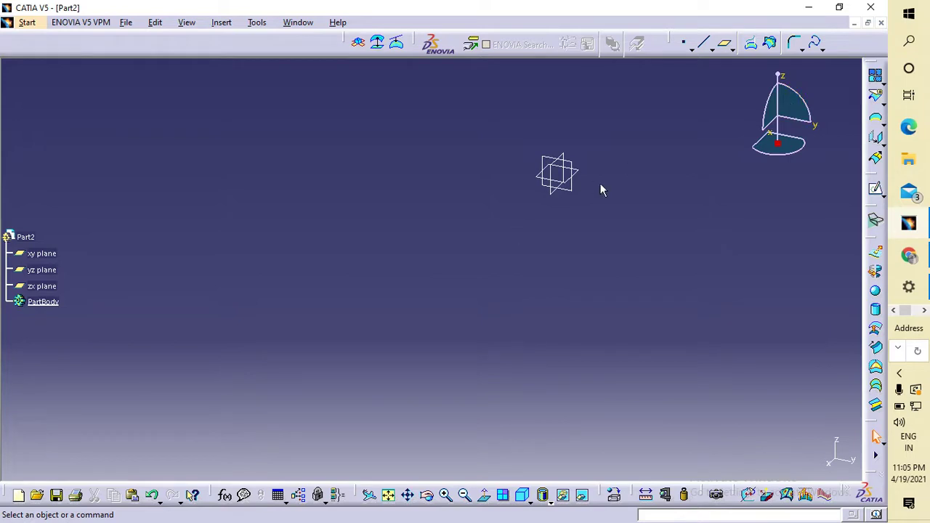
- Open a new sketch on the xy plane
middle_click_drag(600, 191, 388, 218)
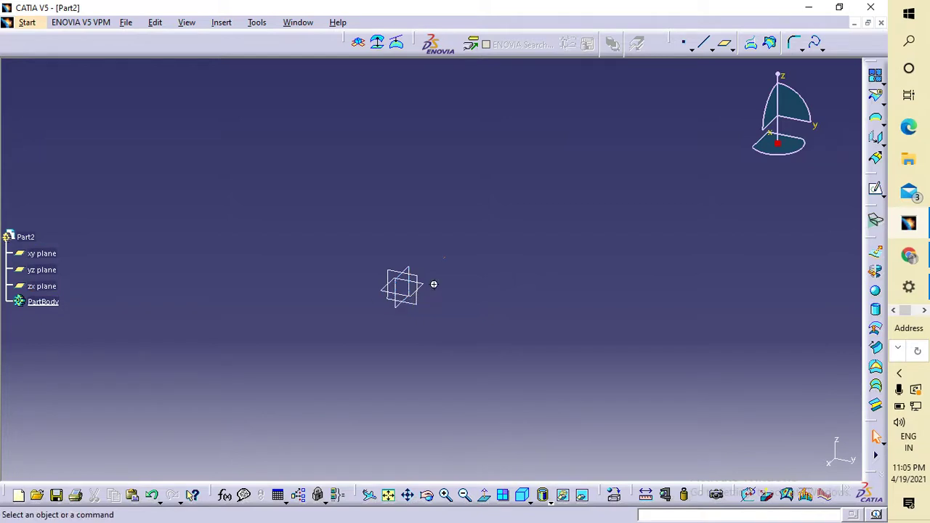
middle_click_drag(434, 284, 463, 272)
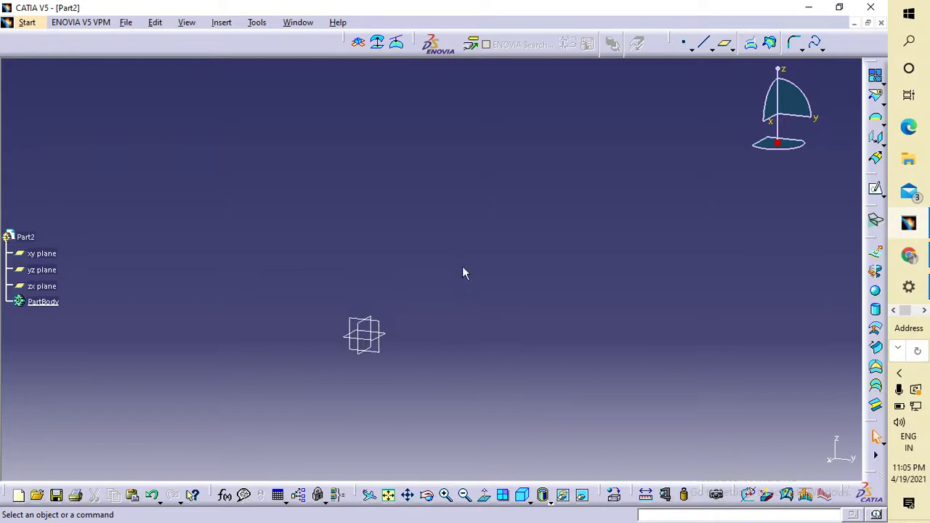
middle_click_drag(397, 339, 500, 256)
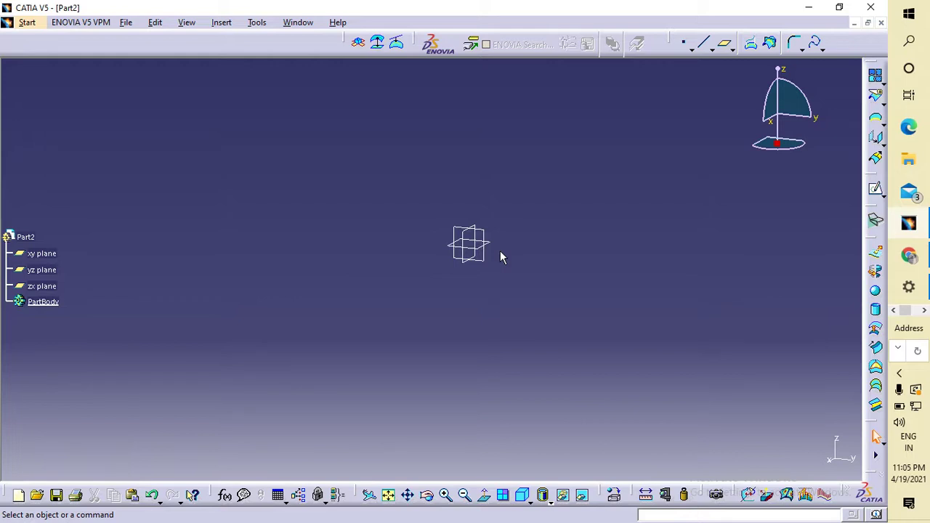
mouse_move(494, 254)
middle_mouse_down()
mouse_move(486, 349)
mouse_move(482, 255)
middle_mouse_up()
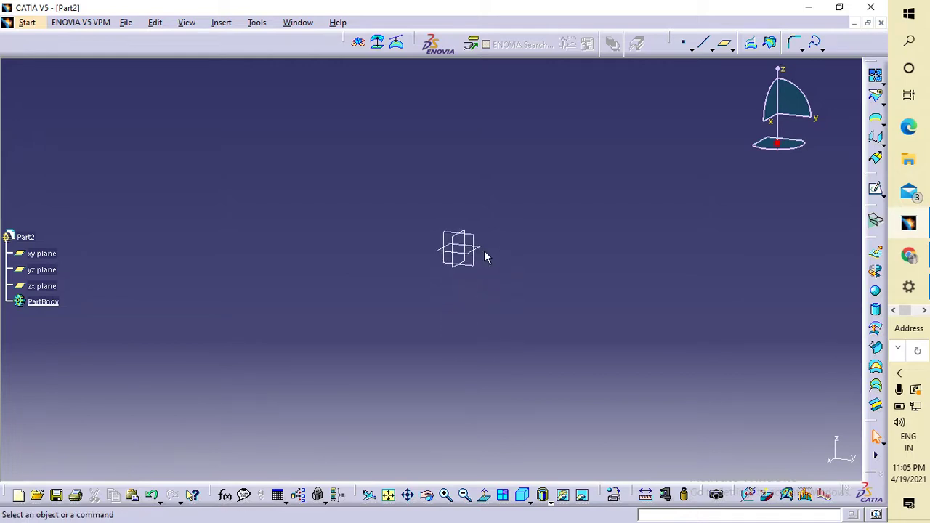
middle_click_drag(443, 328, 521, 233)
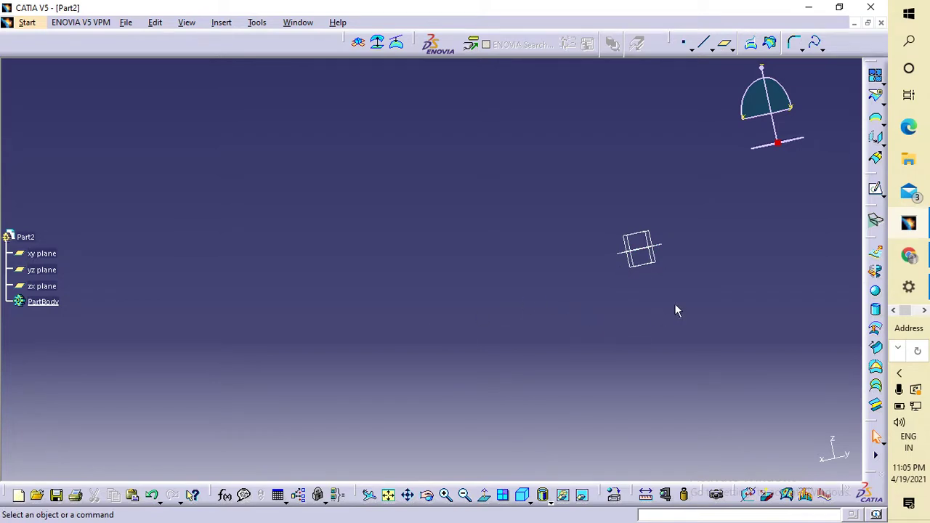
middle_click_drag(675, 310, 438, 357)
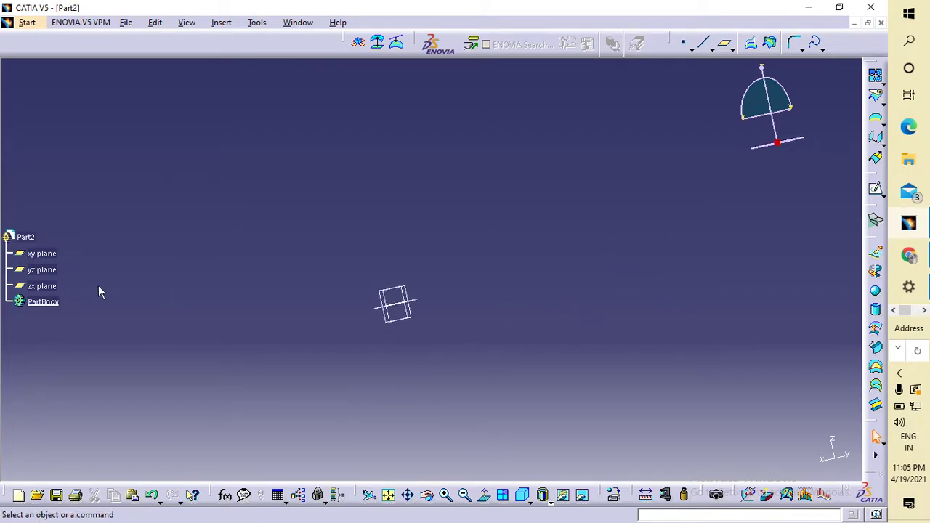
middle_click_drag(496, 293, 401, 208)
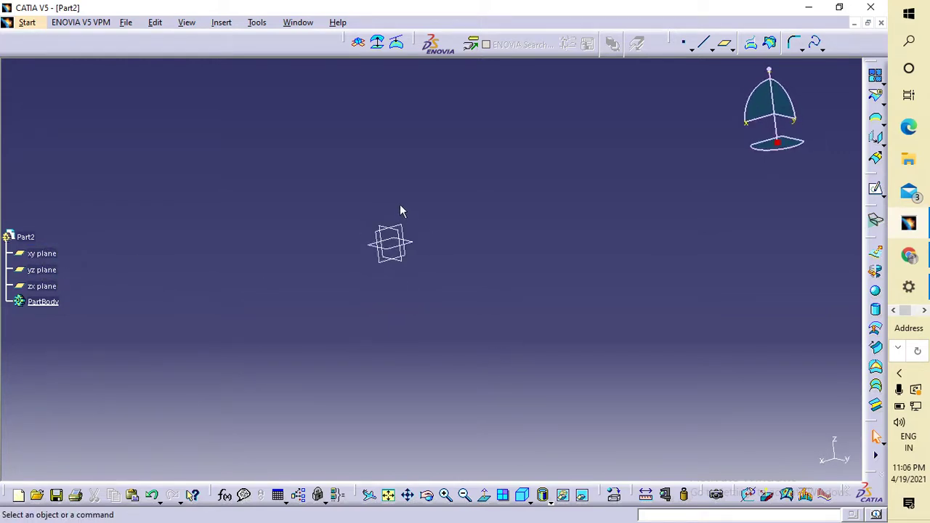
left_click(396, 251)
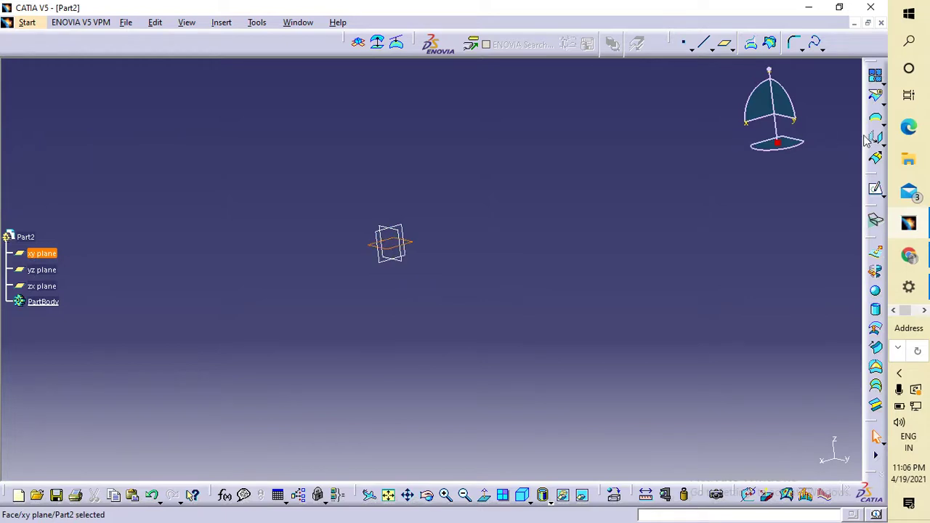
left_click(877, 191)
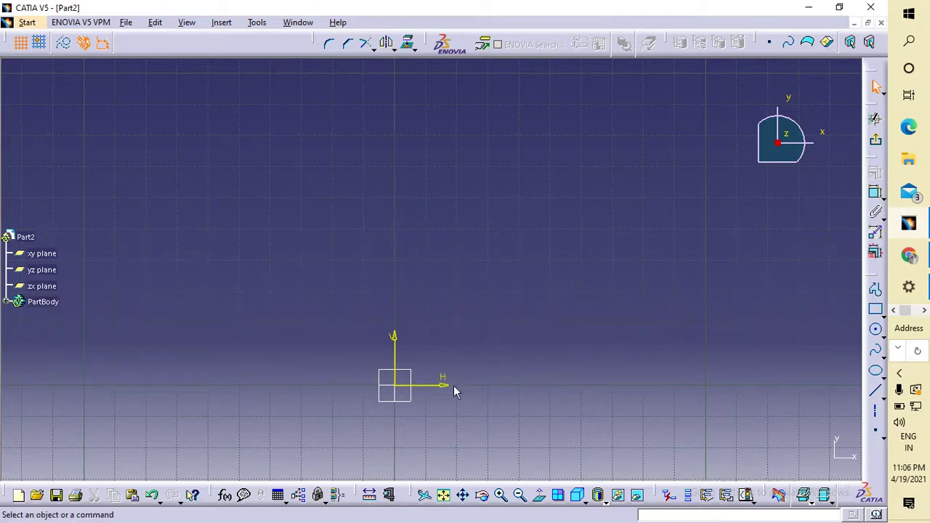
mouse_move(454, 388)
middle_mouse_down()
mouse_move(515, 242)
mouse_move(487, 339)
middle_mouse_up()
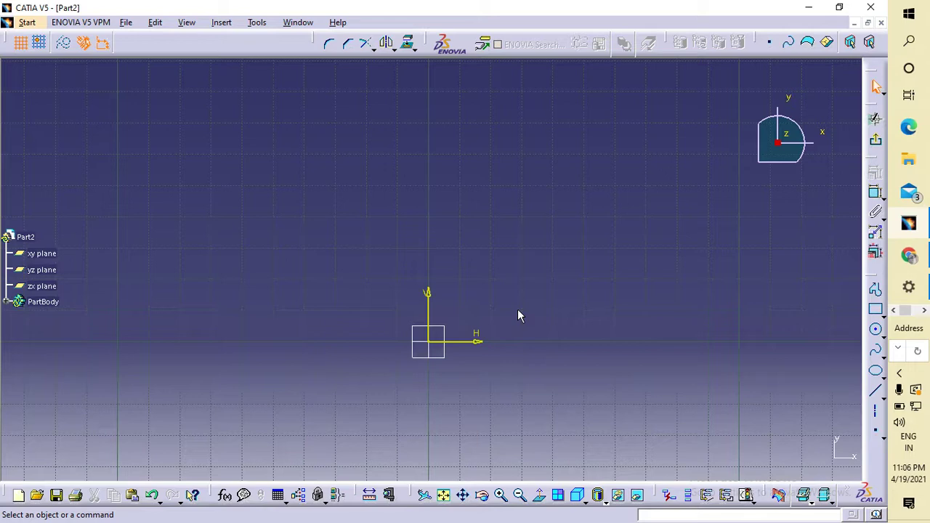
- Sketch an L-shaped profile from the origin with a horizontal line about 69 mm long and a vertical line about 68 mm upward
left_click(877, 291)
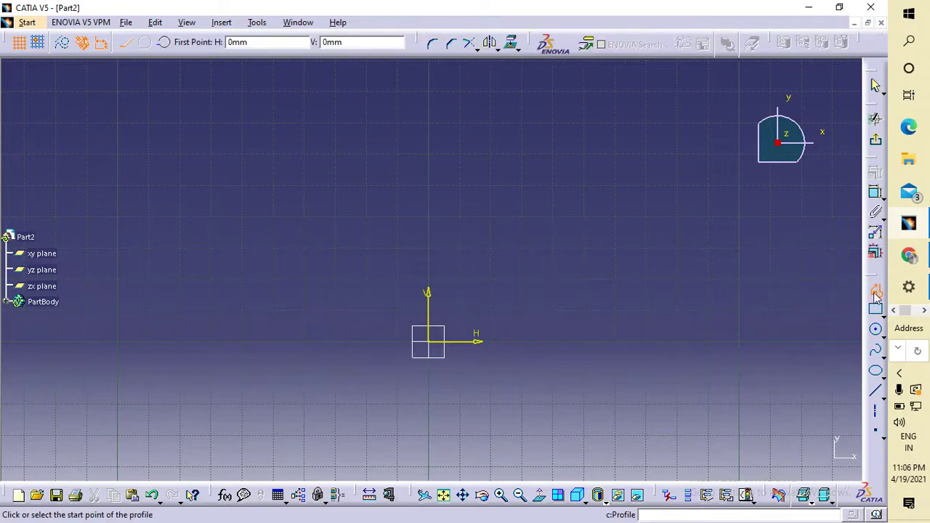
left_click(433, 343)
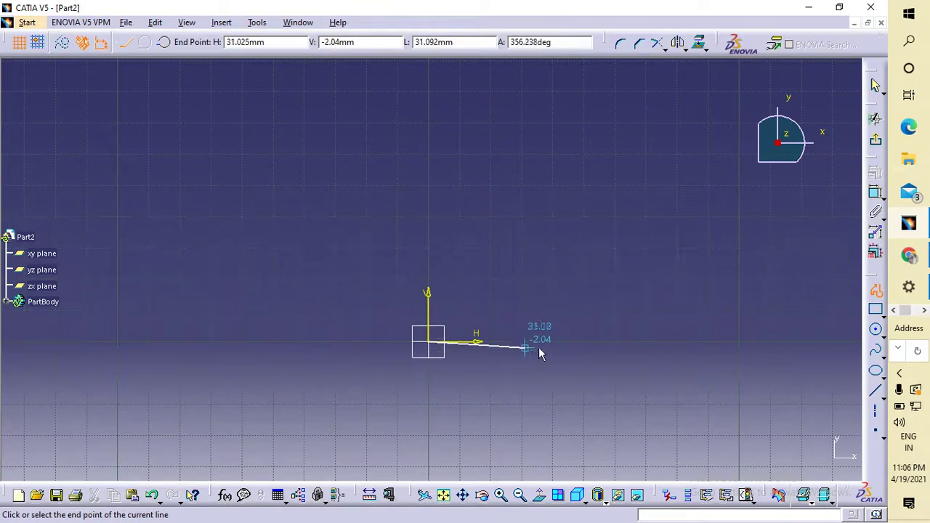
left_click(644, 342)
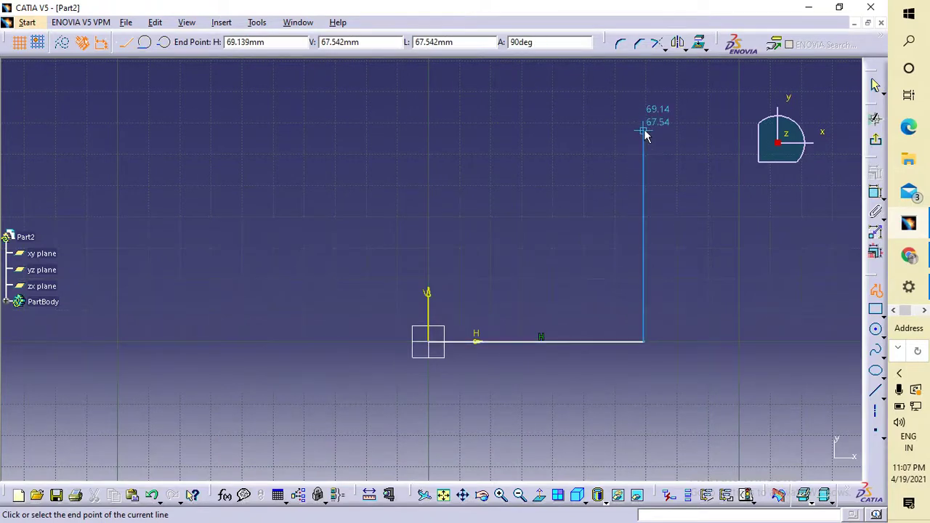
left_click(643, 132)
key("Escape")
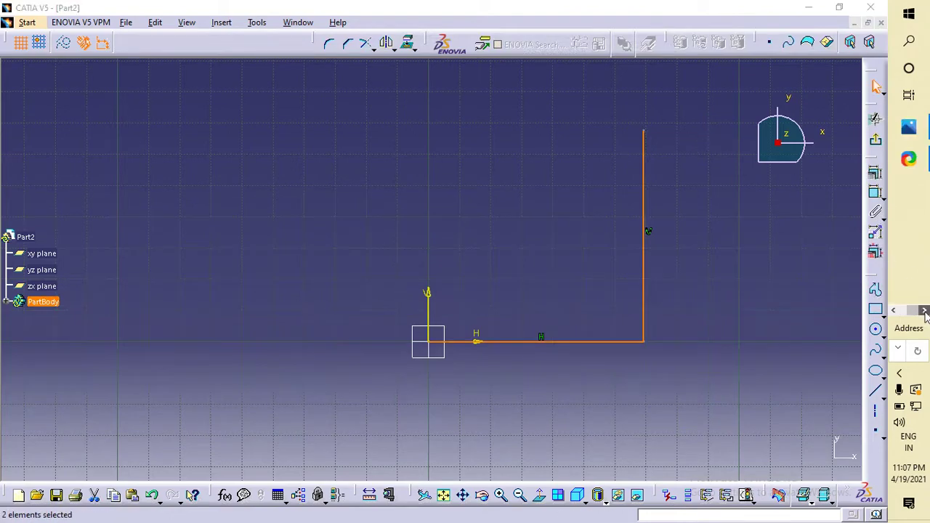
- Check the width and height dimensions on the chair reference image in Photos again, and return to the CATIA sketch
left_click(908, 127)
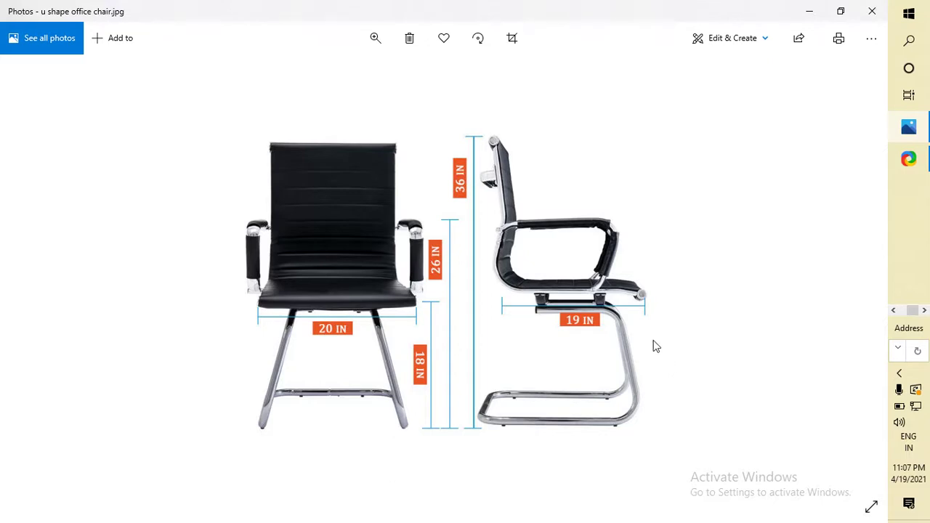
left_click(898, 313)
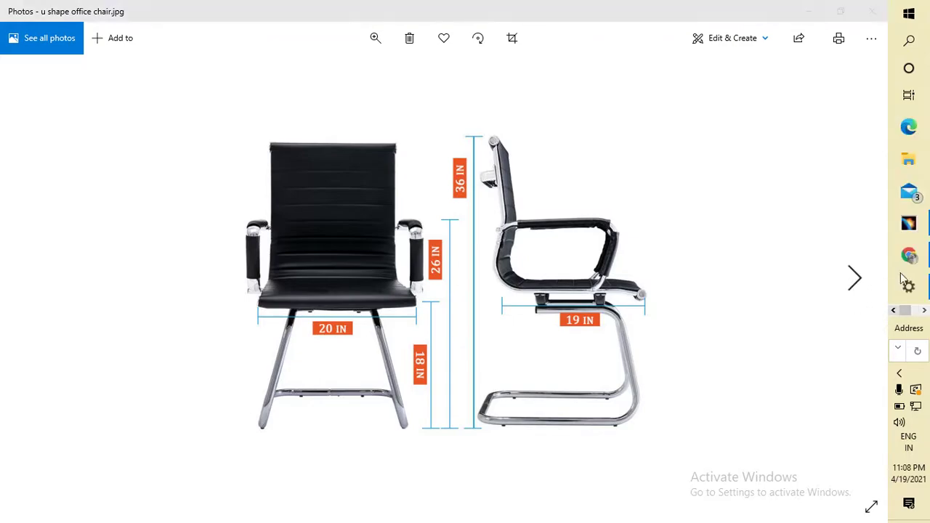
left_click(908, 226)
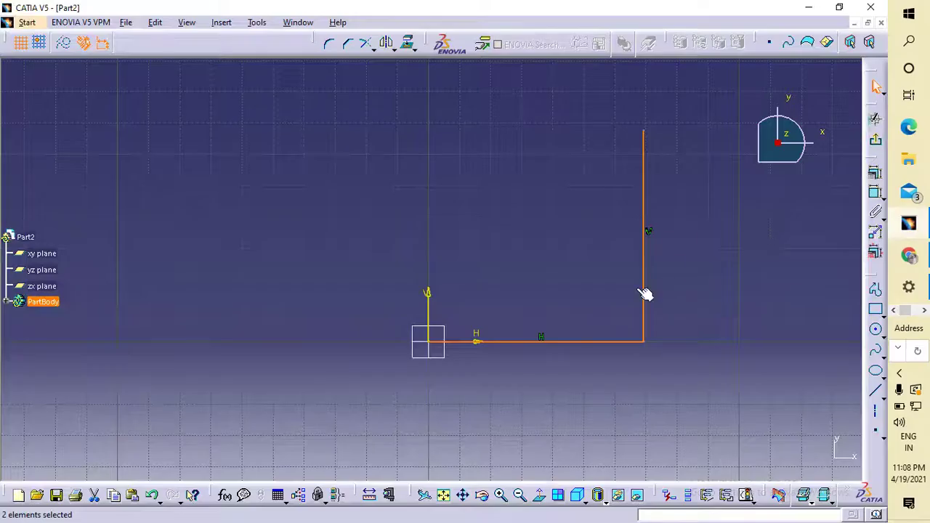
- Dimension the horizontal line of the profile and set its length to 254 mm
left_click(875, 195)
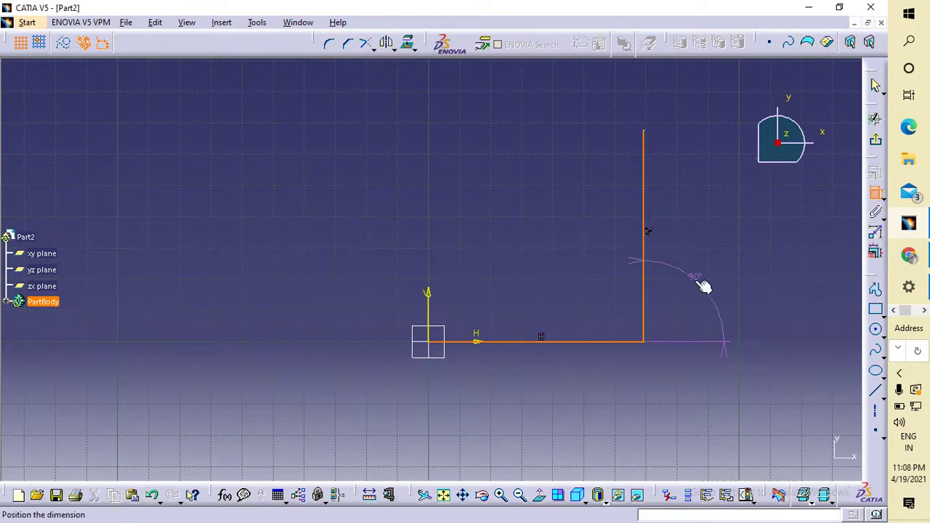
key("Escape")
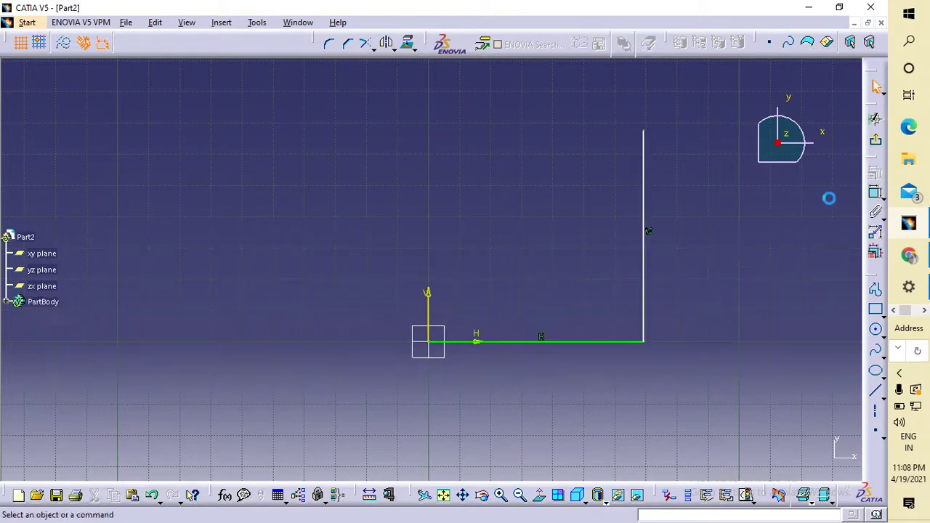
left_click(875, 194)
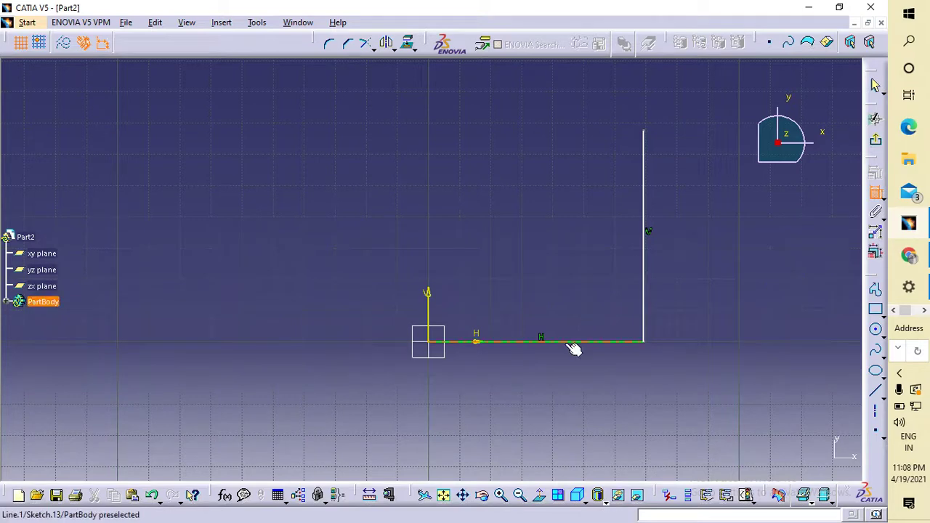
left_click(572, 342)
left_click(569, 390)
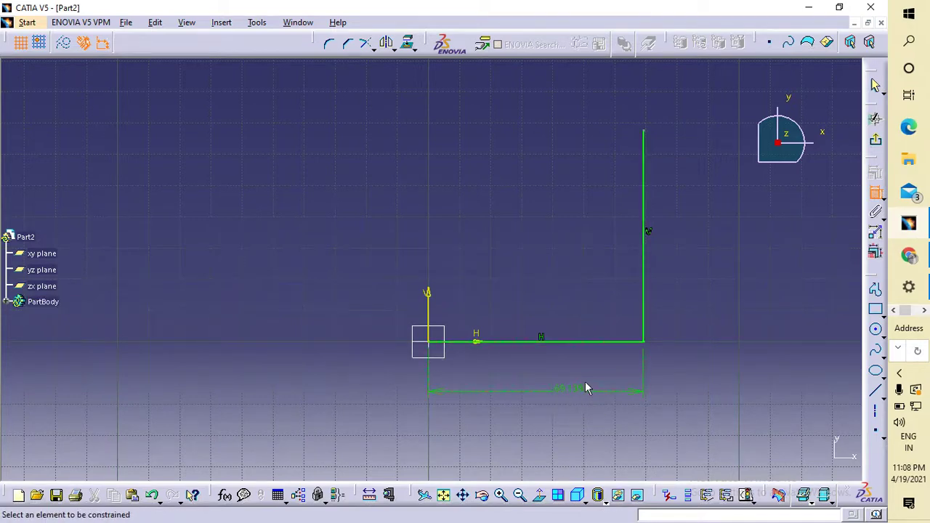
double_click(582, 392)
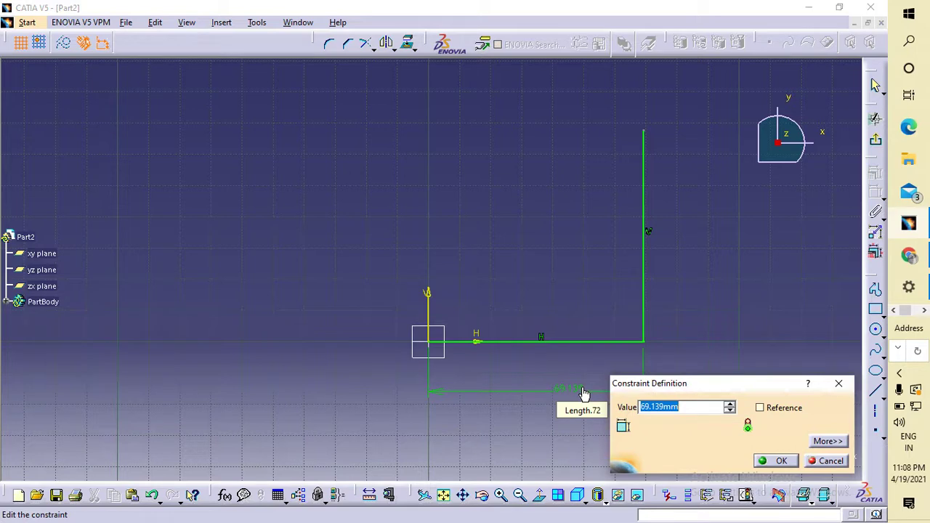
type("254")
key("Return")
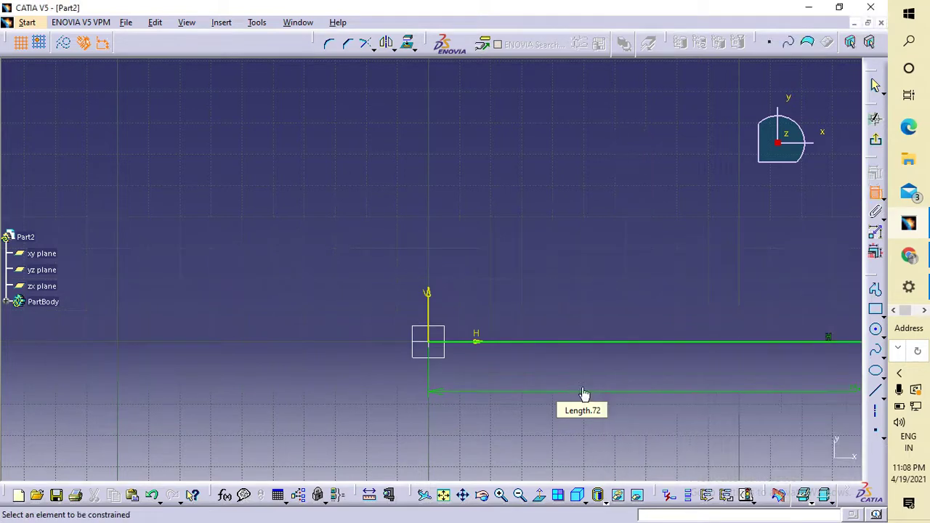
- Dimension the vertical line of the profile and set its length to 508 mm
left_click(445, 496)
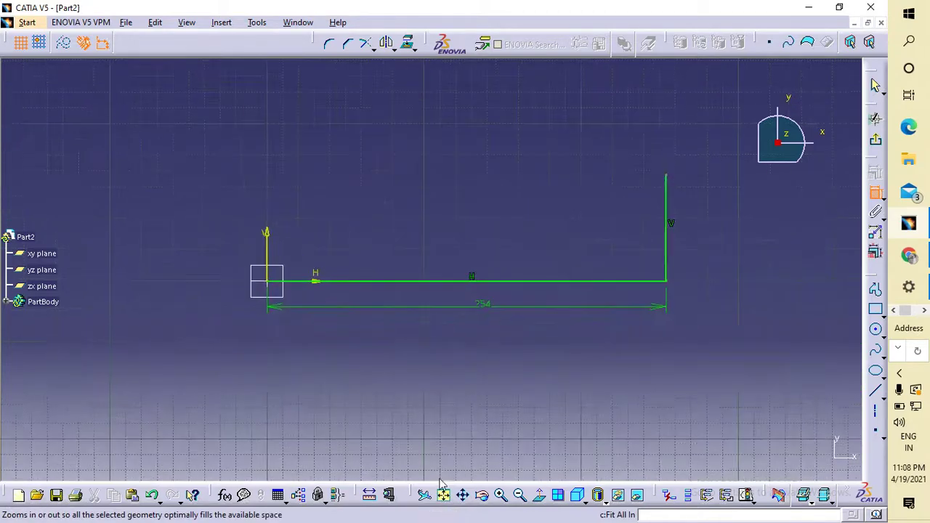
left_click(581, 246)
left_click(694, 242)
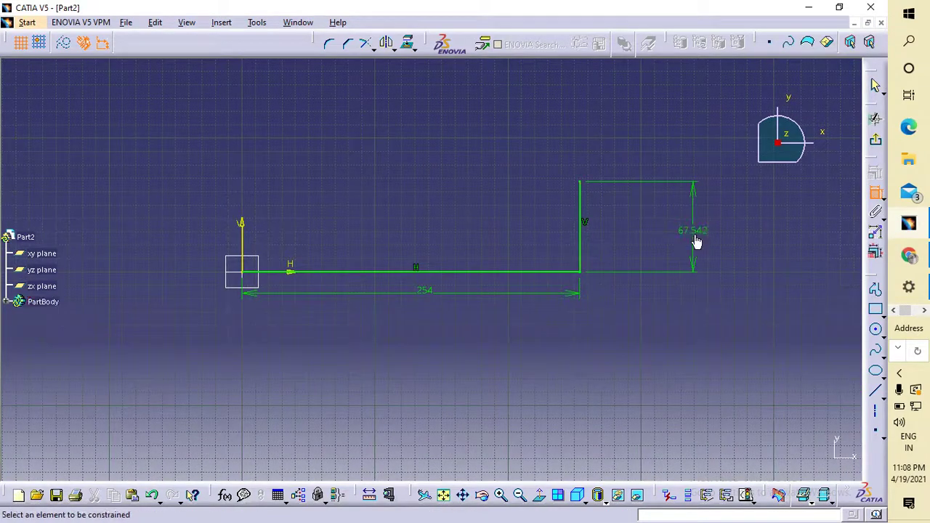
double_click(693, 229)
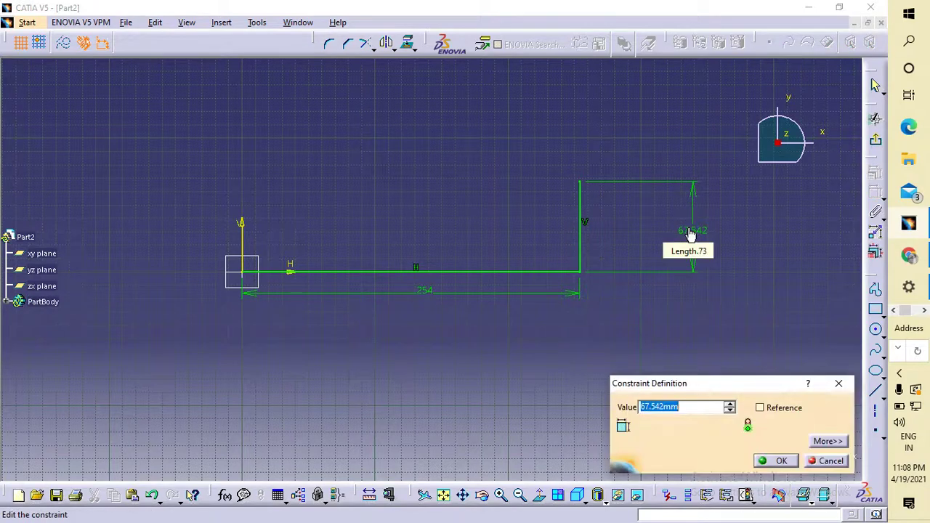
type("508")
type("mm")
key("Return")
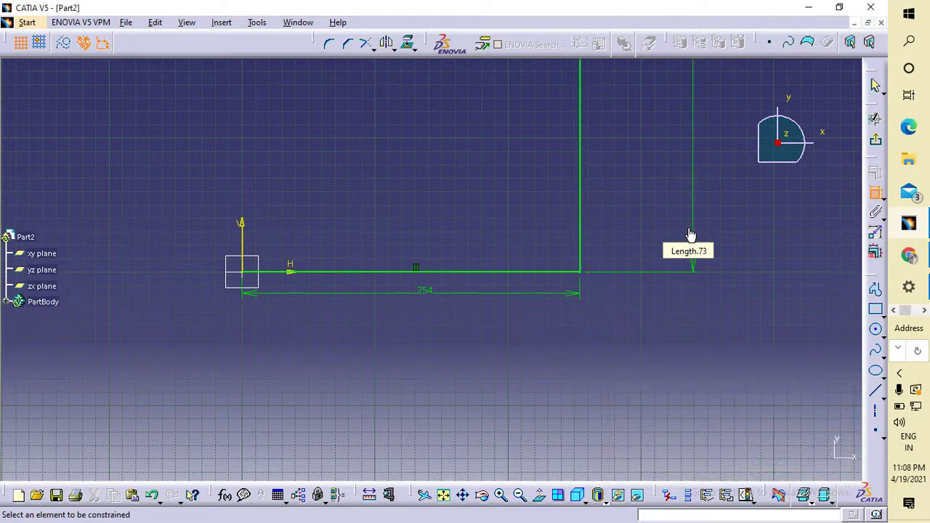
- Exit the finished L-shaped sketch to the 3D part and deselect it
left_click(443, 500)
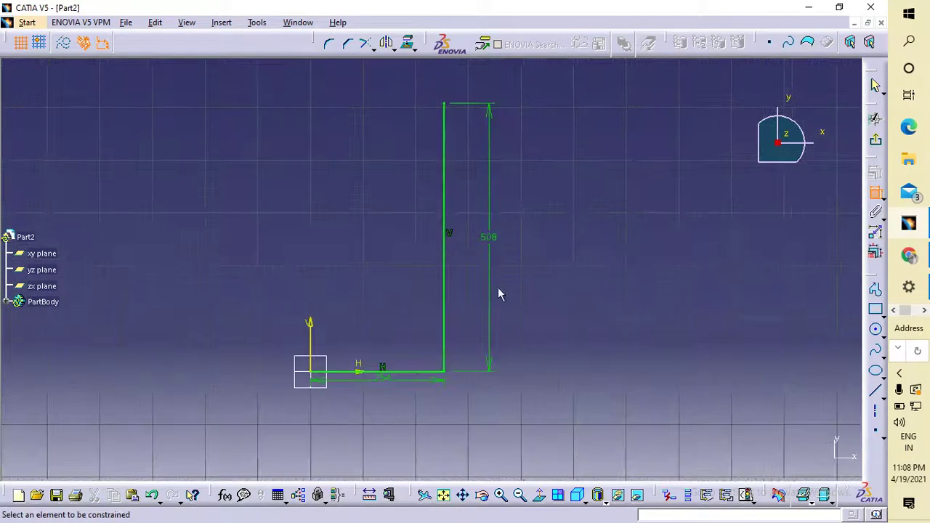
left_click(875, 139)
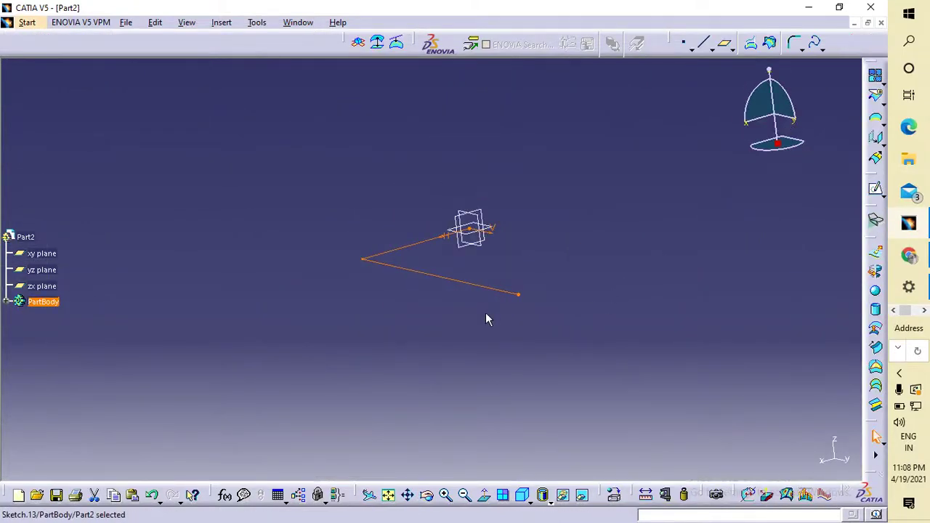
left_click(484, 313)
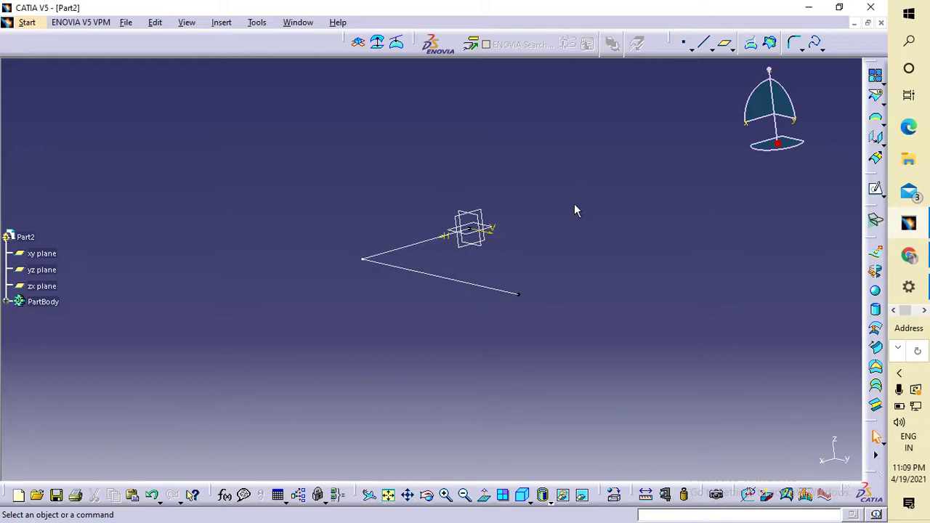
- Create a reference plane parallel to the yz plane through the free end vertex of the L-shaped sketch
left_click(726, 45)
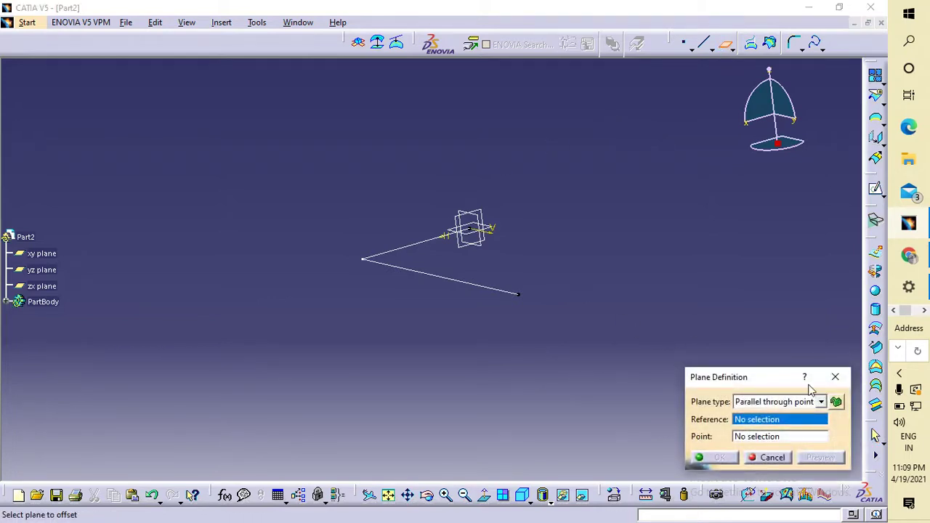
left_click(821, 401)
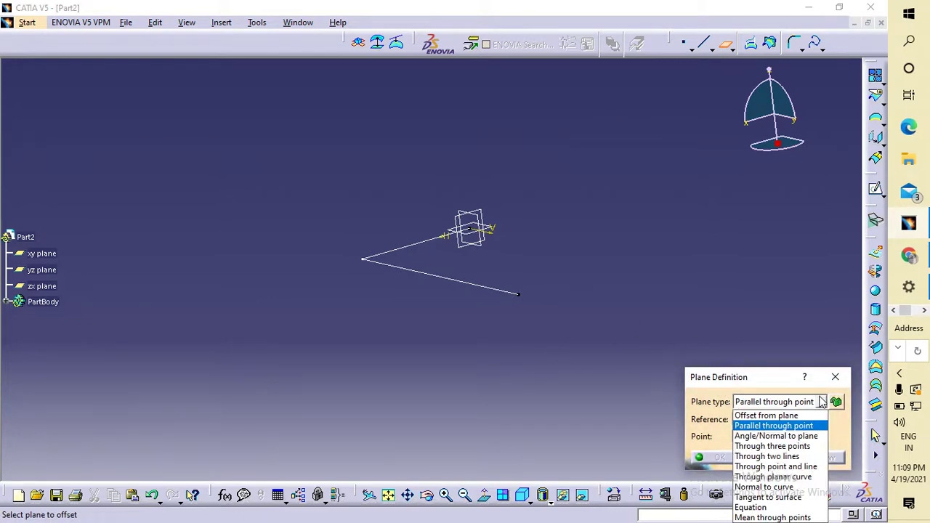
left_click(778, 426)
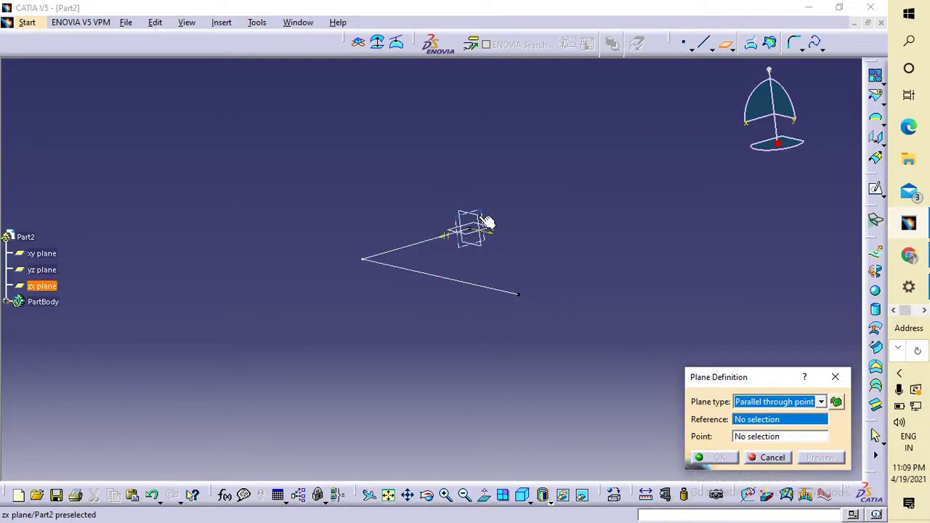
mouse_move(602, 230)
middle_mouse_down()
mouse_move(625, 235)
mouse_move(629, 261)
middle_mouse_up()
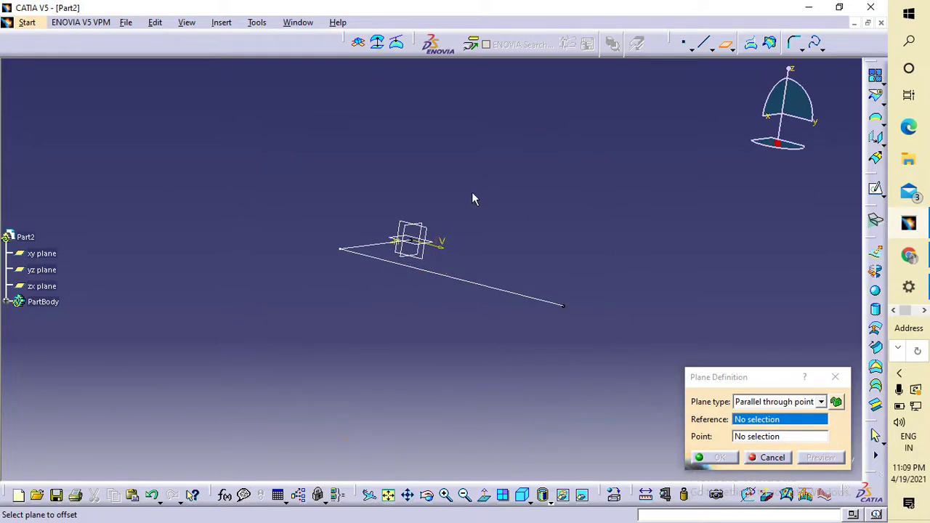
left_click(409, 228)
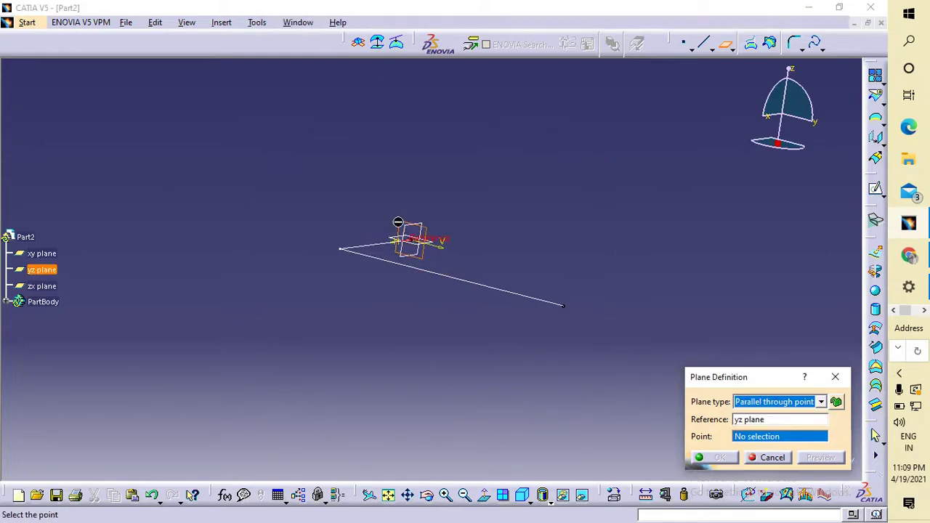
left_click(565, 310)
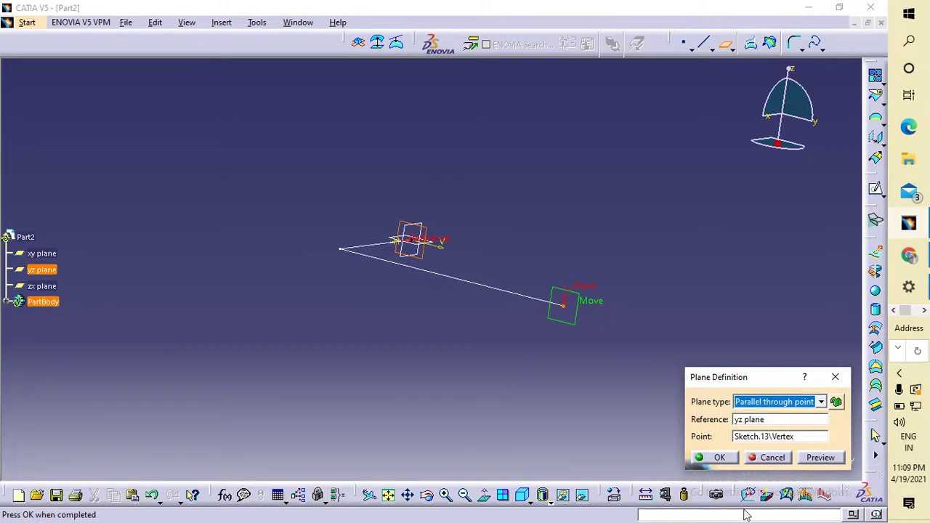
left_click(721, 458)
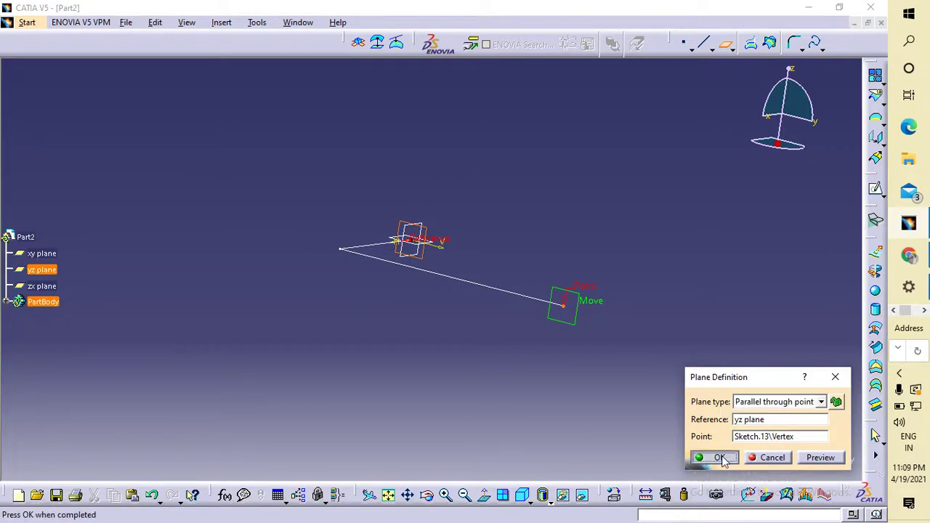
- Start a profile in a new sketch on the new reference plane, check the chair's side view in Photos, and return to CATIA
left_click(574, 296)
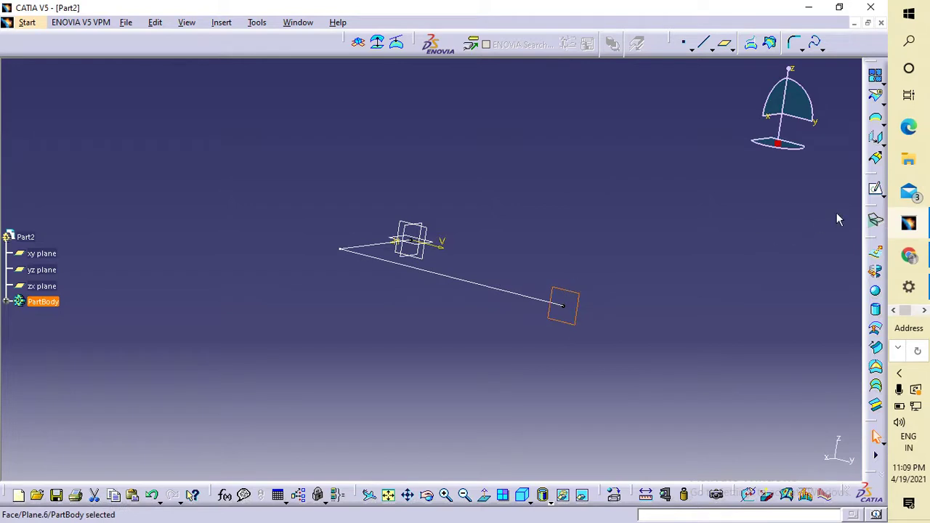
left_click(877, 191)
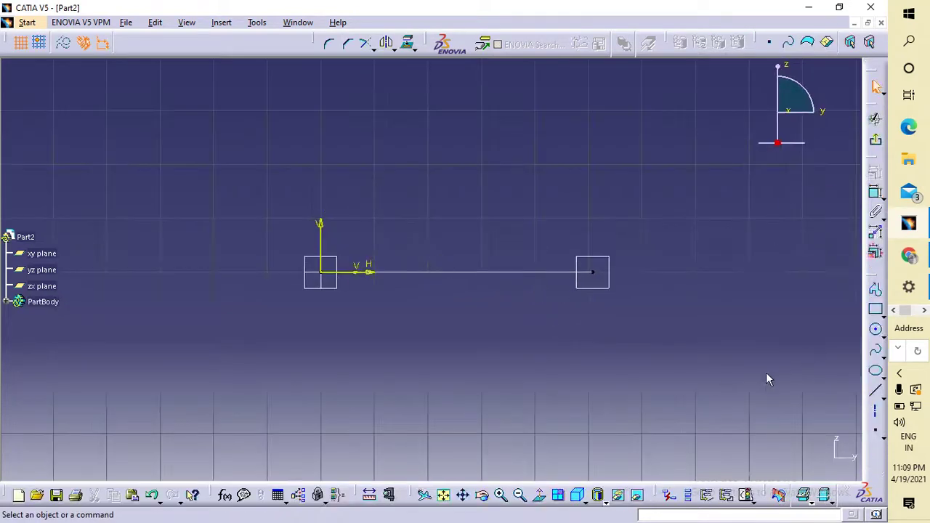
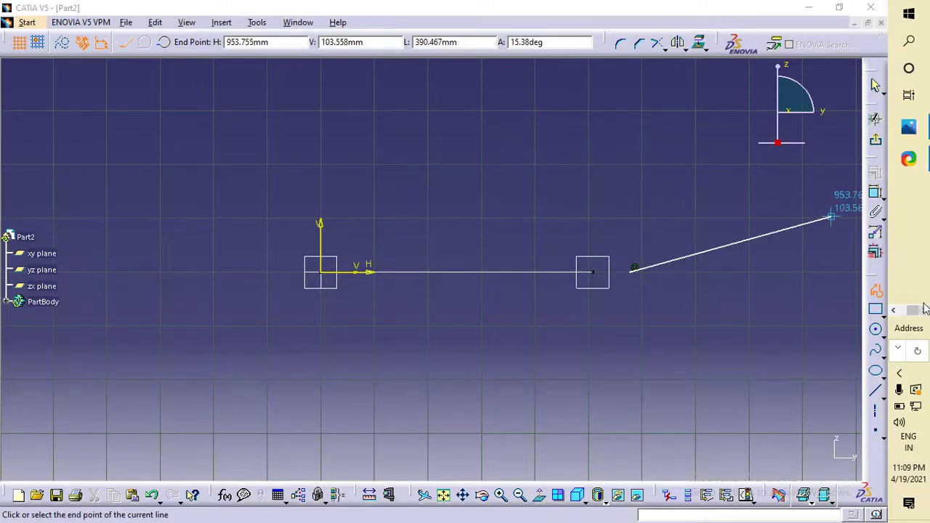
left_click(908, 129)
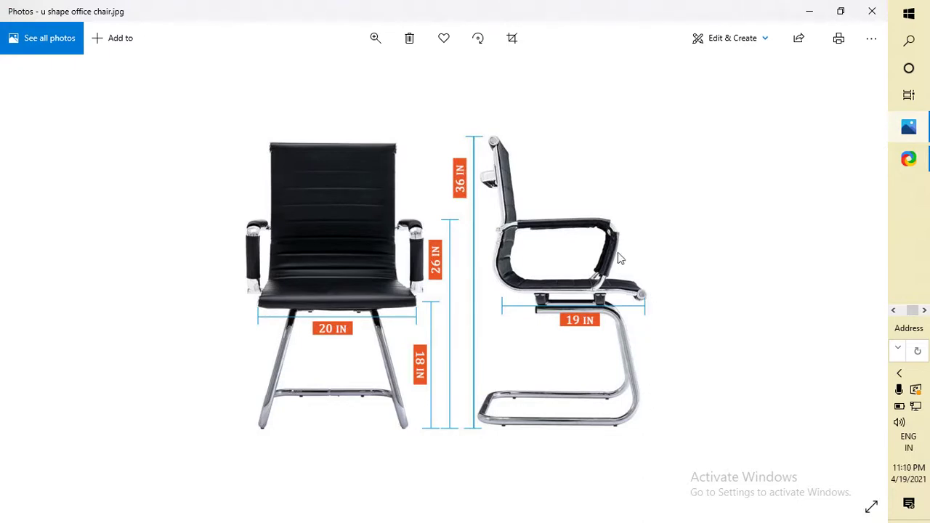
left_click(893, 311)
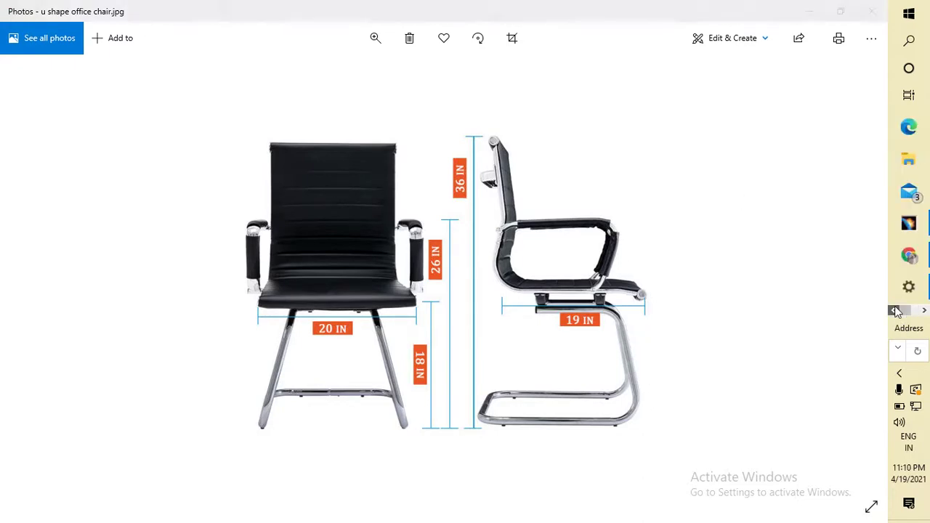
left_click(910, 225)
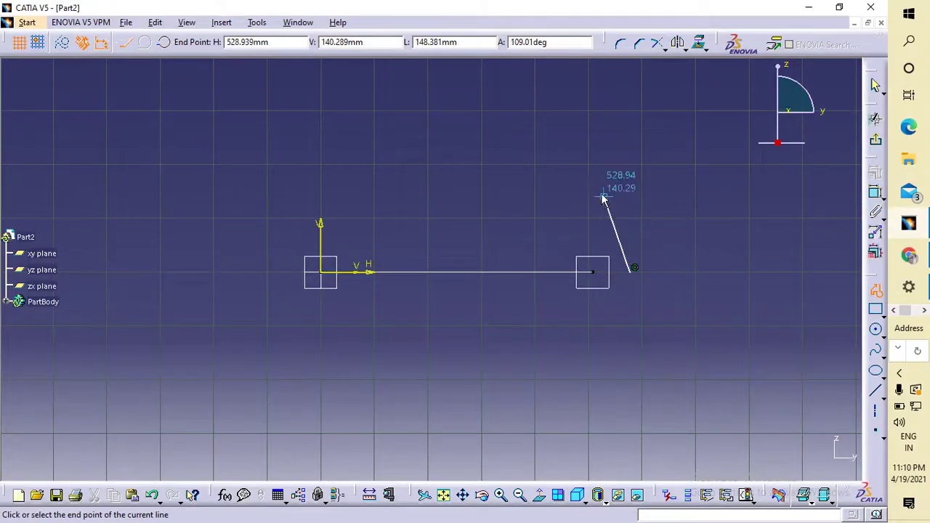
- Draw the chair's open side profile with a slanted leg about 215 mm, a horizontal seat about 252 mm and a slanted back about 201 mm
left_click(587, 167)
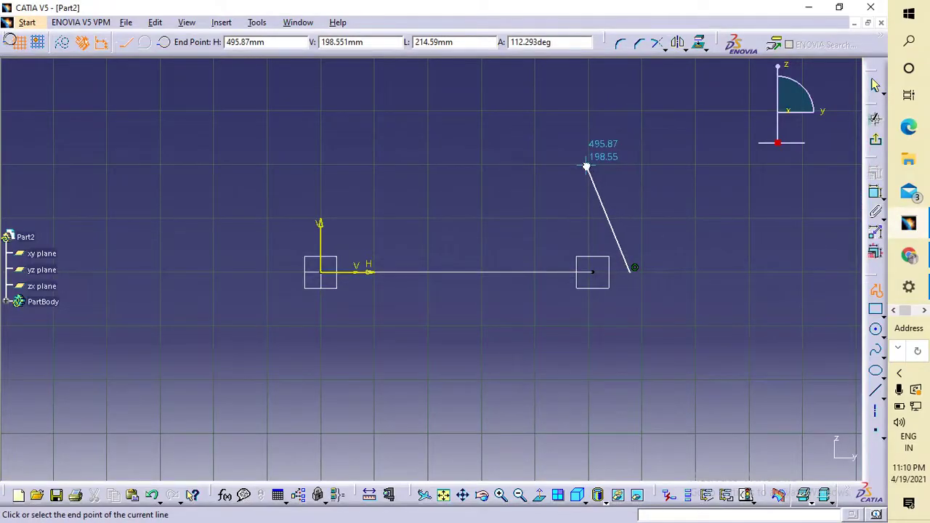
left_click(452, 166)
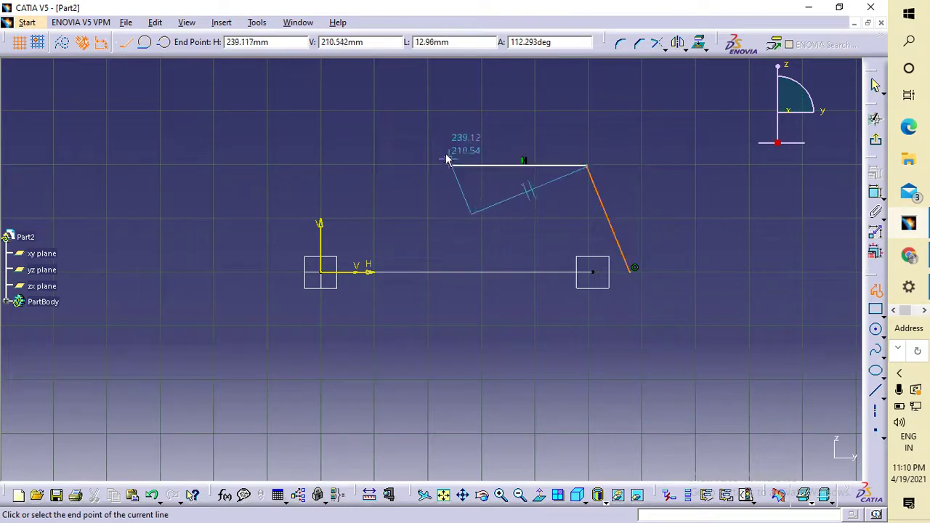
left_click(429, 61)
key("Escape")
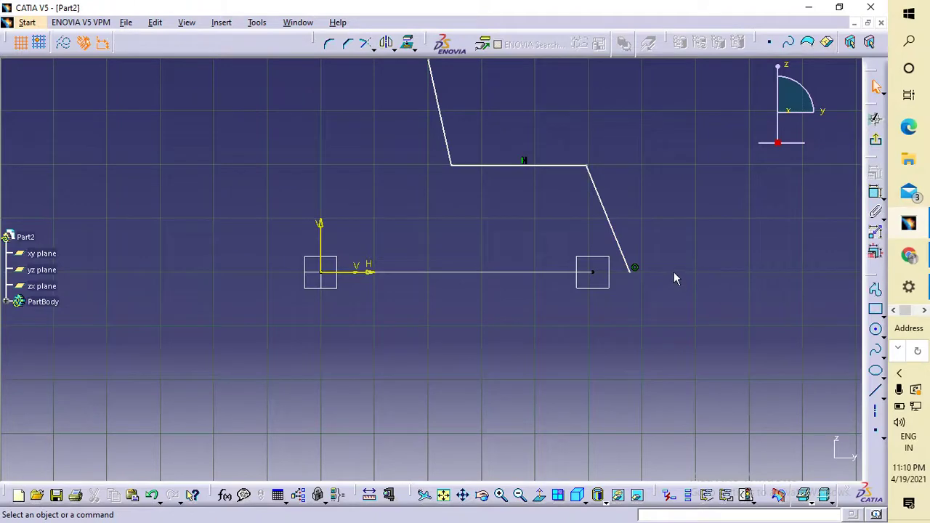
- Make the lower endpoint of the side profile coincident with the end vertex of the L-shaped sketch
left_click(635, 270)
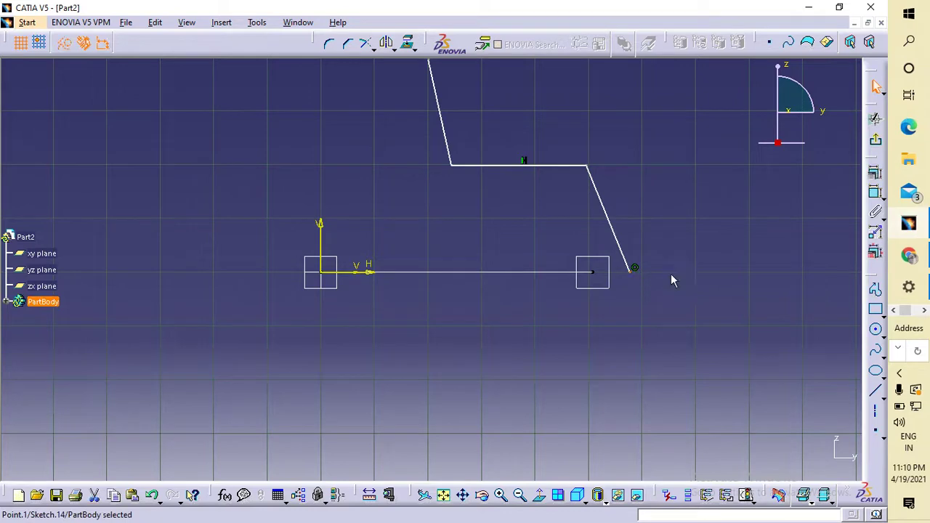
left_click(594, 274, "ctrl")
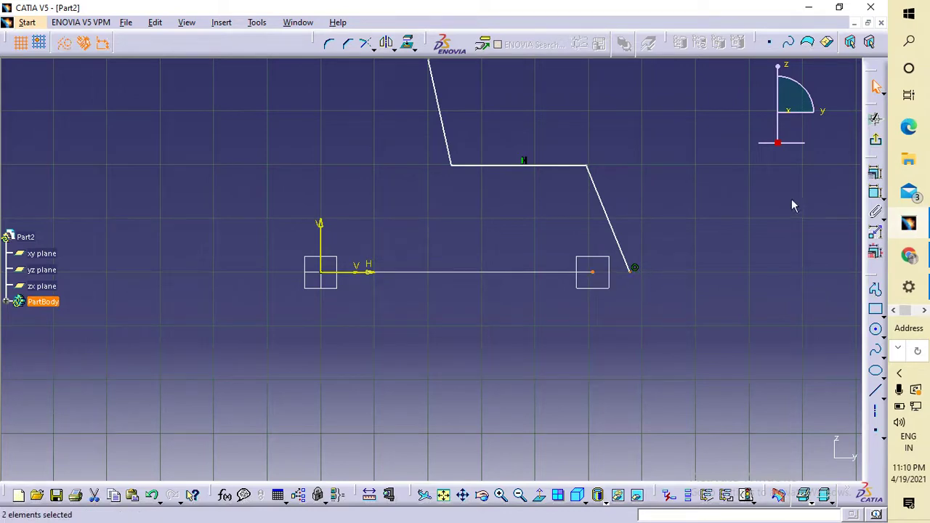
left_click(874, 190)
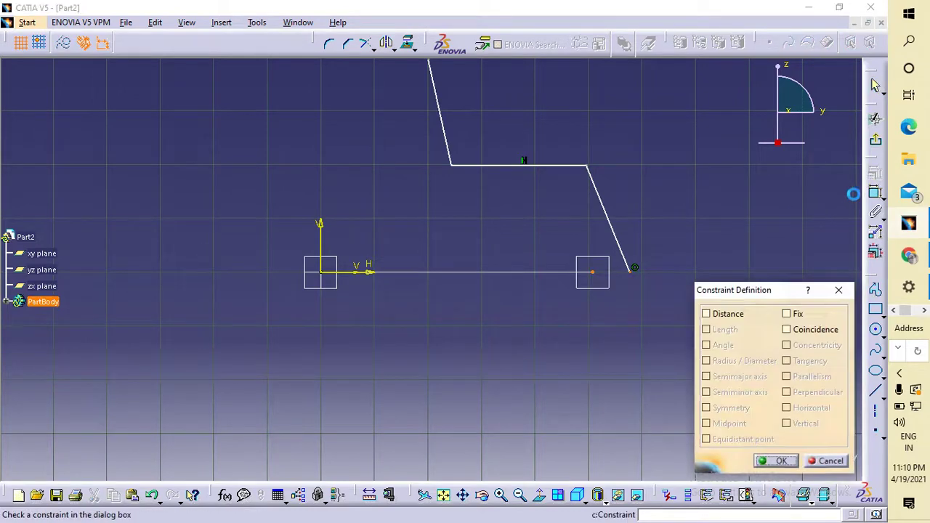
left_click(818, 331)
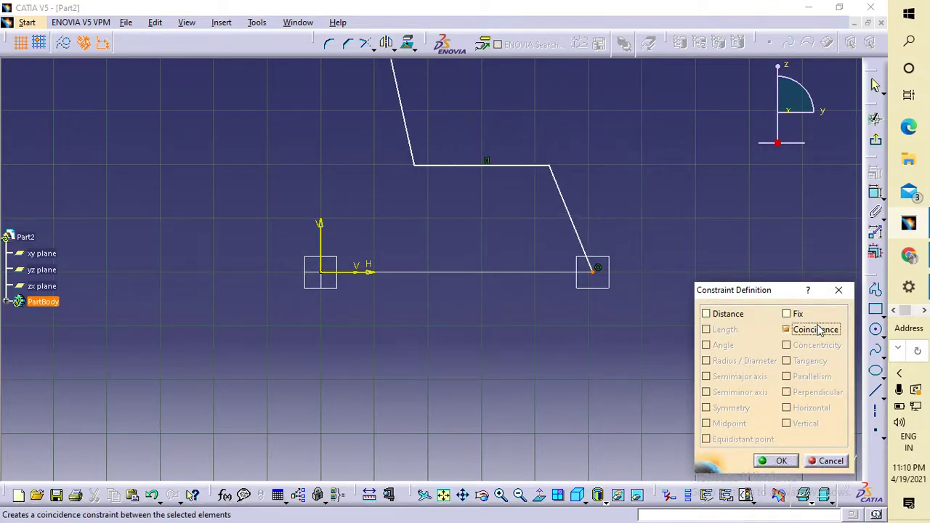
left_click(786, 462)
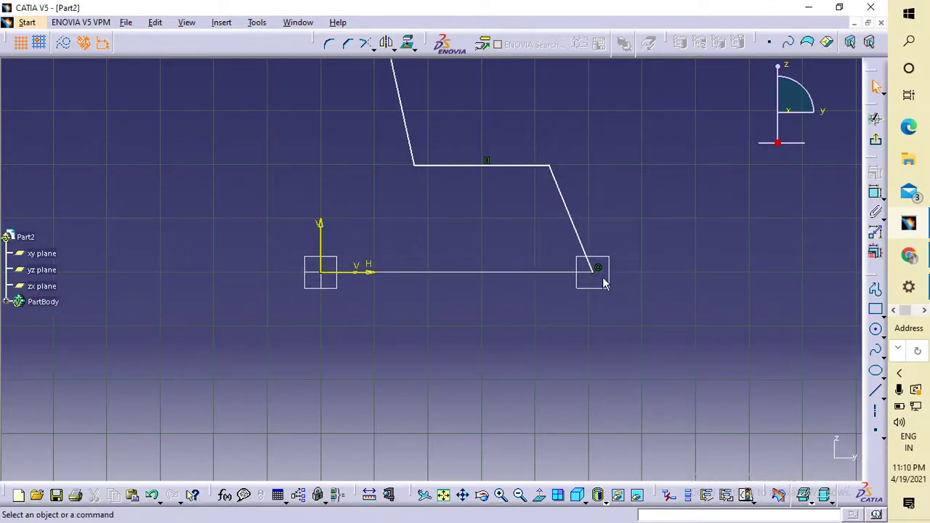
- Dimension the slanted leg line of the side profile and set its length to 457 mm
left_click(876, 194)
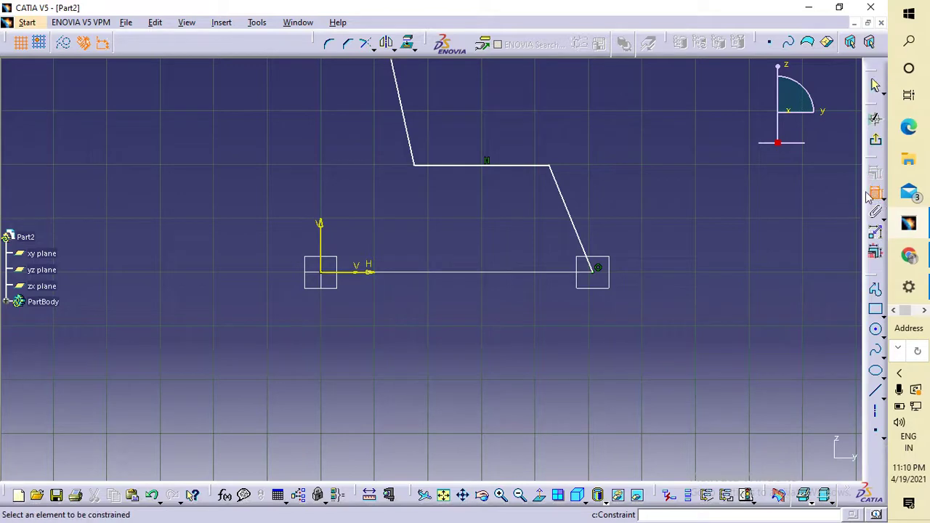
left_click(582, 223)
left_click(637, 193)
double_click(642, 190)
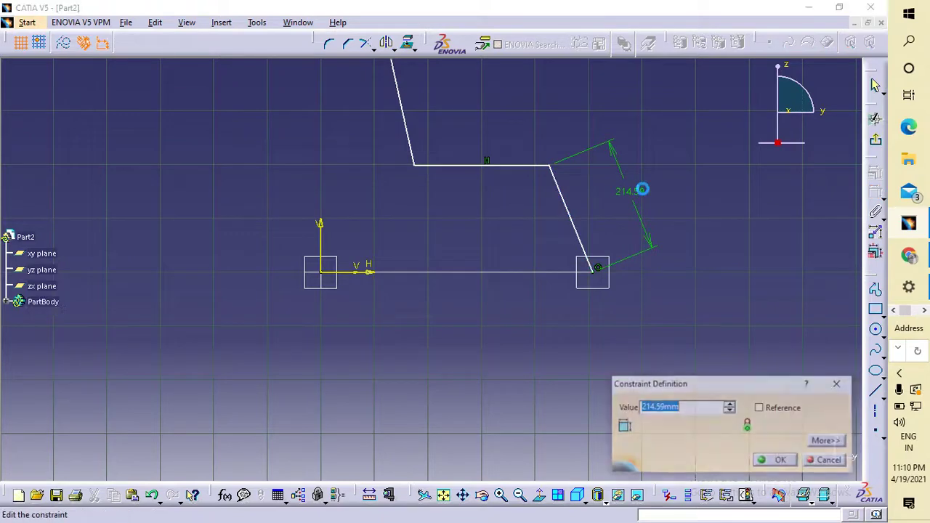
type("254")
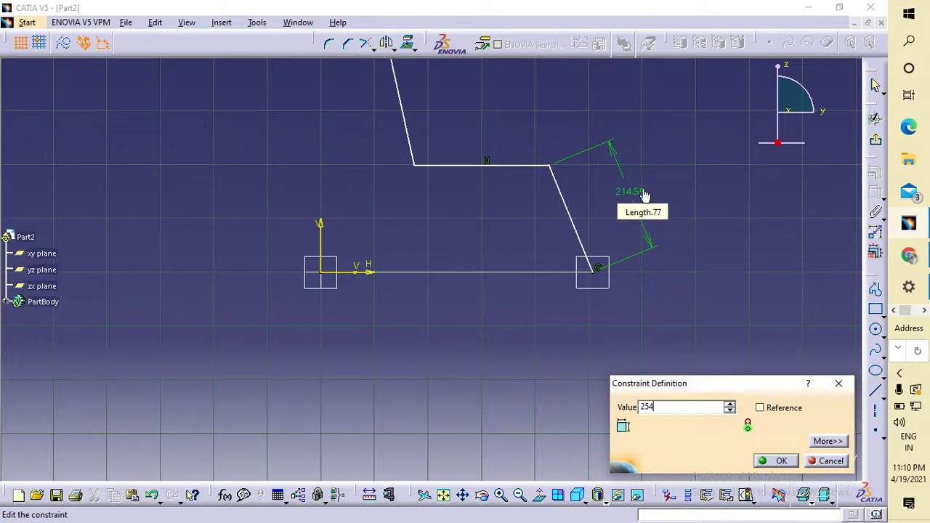
double_click(665, 408)
type("457")
key("Return")
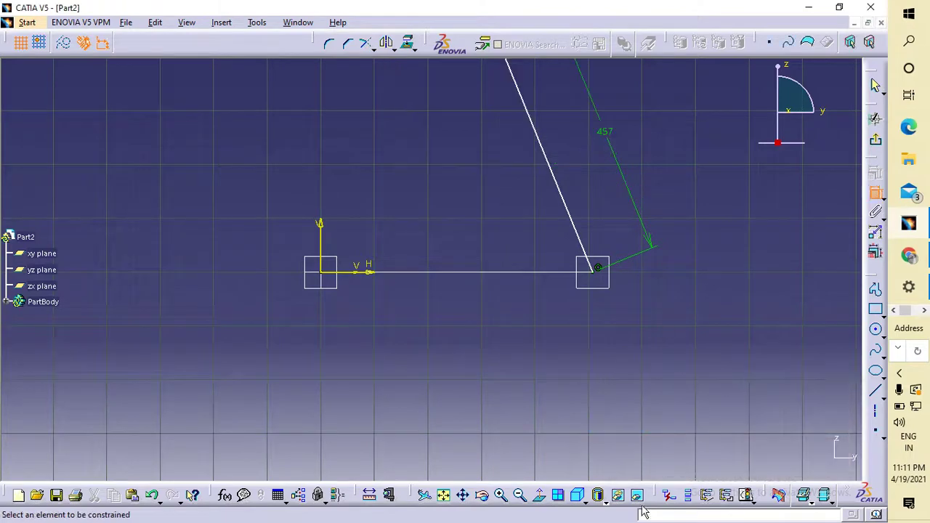
- Dimension the length of the horizontal seat line in the side profile and open its value for editing
left_click(443, 495)
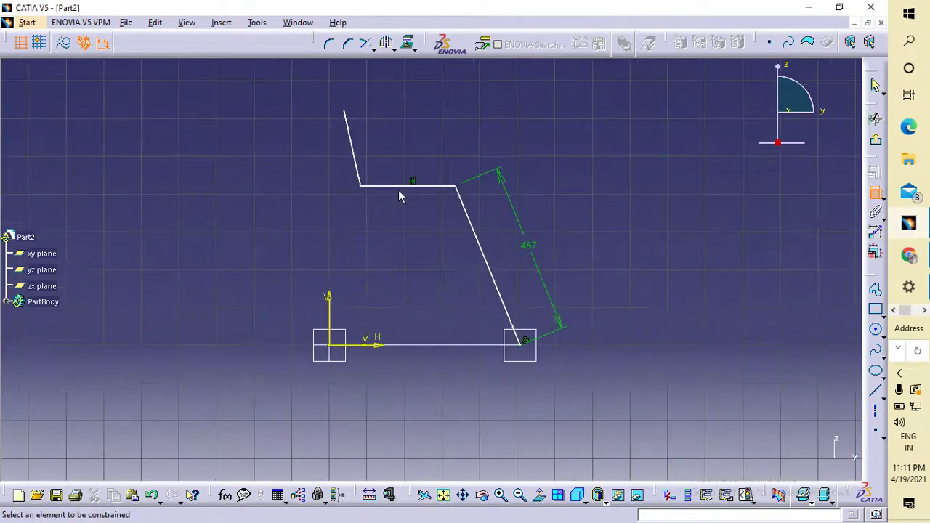
left_click(403, 186)
left_click(407, 258)
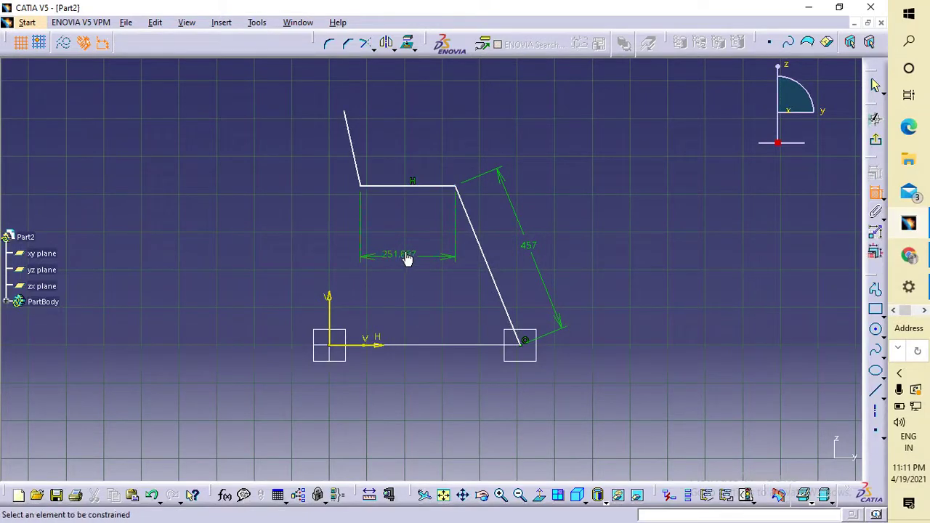
double_click(407, 258)
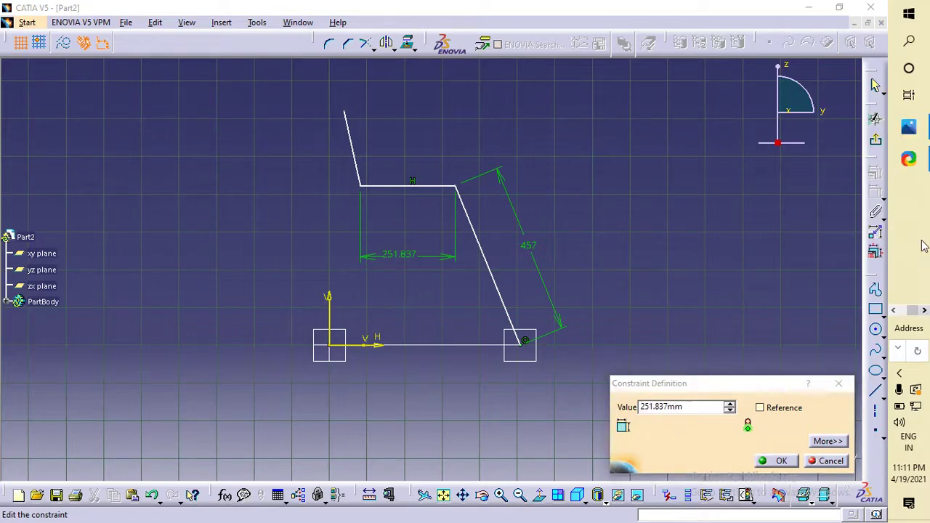
- Check the seat depth on the chair reference image in Photos and return to the CATIA sketch
left_click(908, 127)
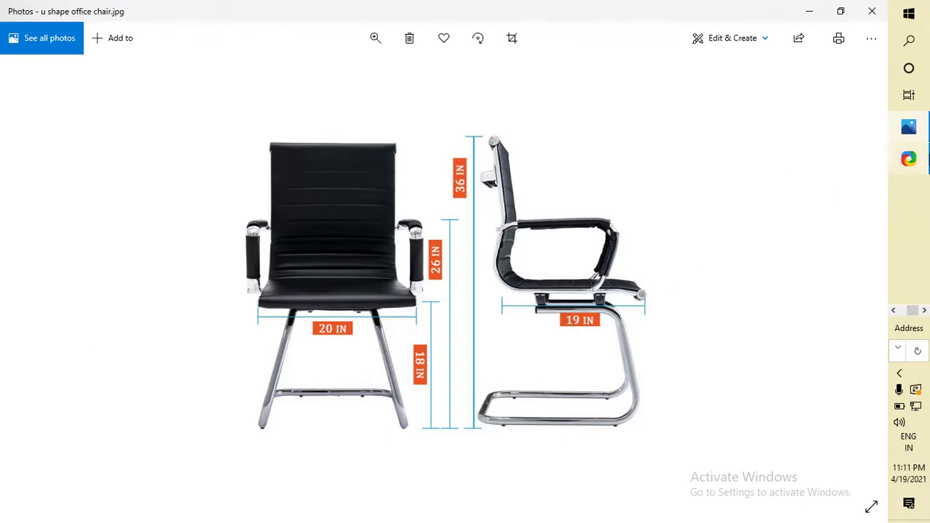
mouse_move(841, 310)
key("shift+Print")
left_click(908, 158)
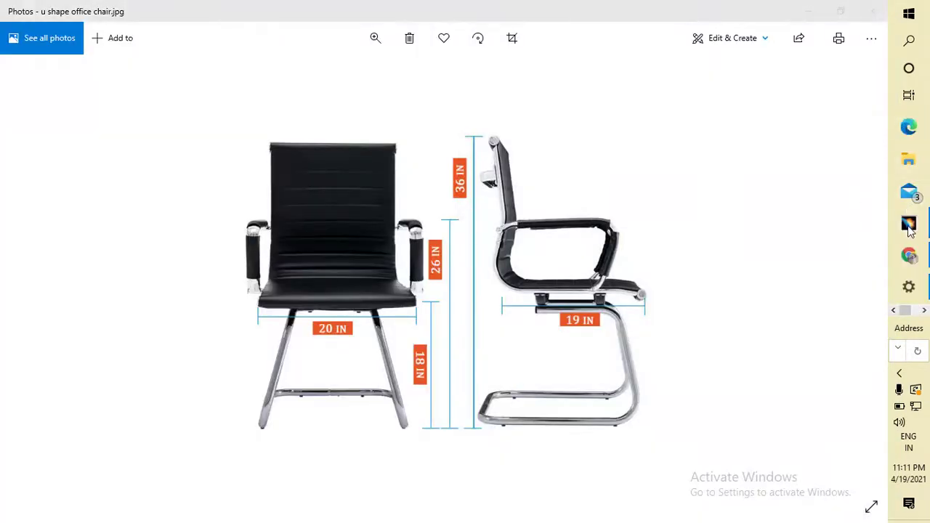
key("alt+Tab")
- Set the length of the horizontal seat line to 482 mm
double_click(404, 256)
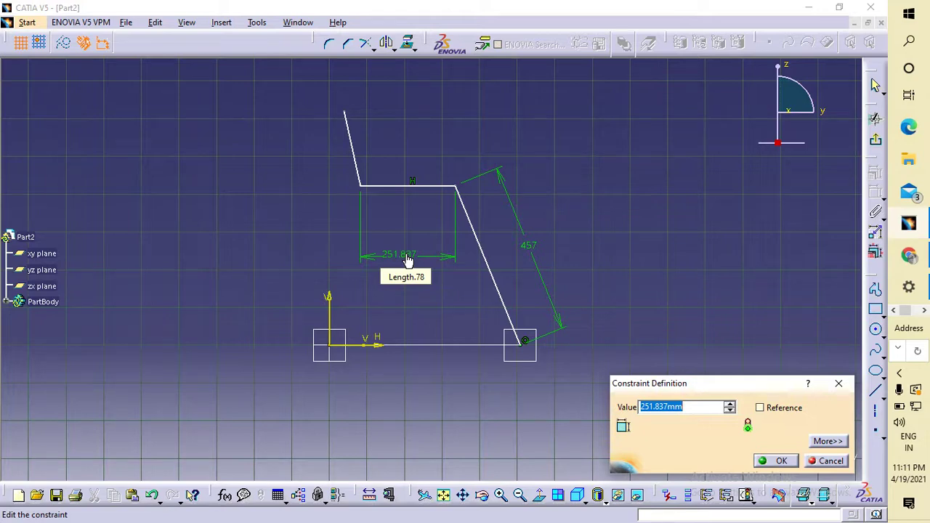
type("48")
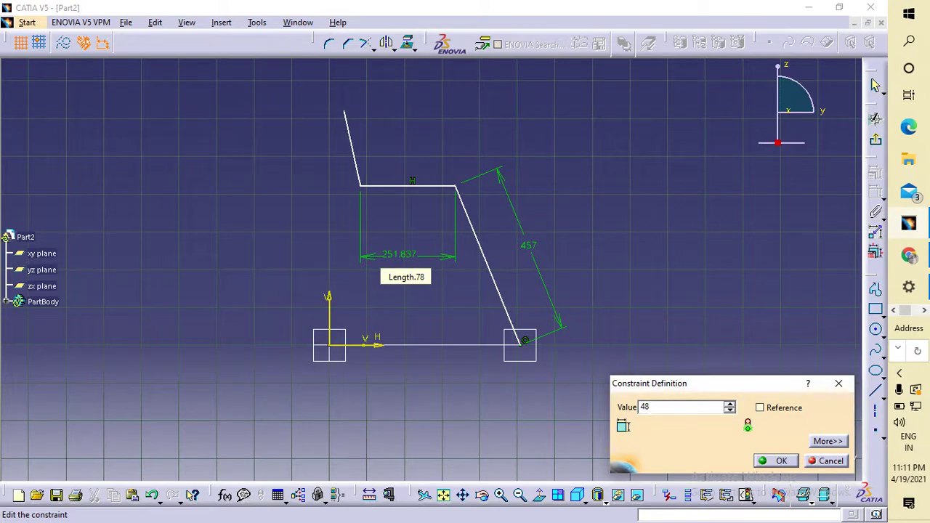
type("2")
key("Return")
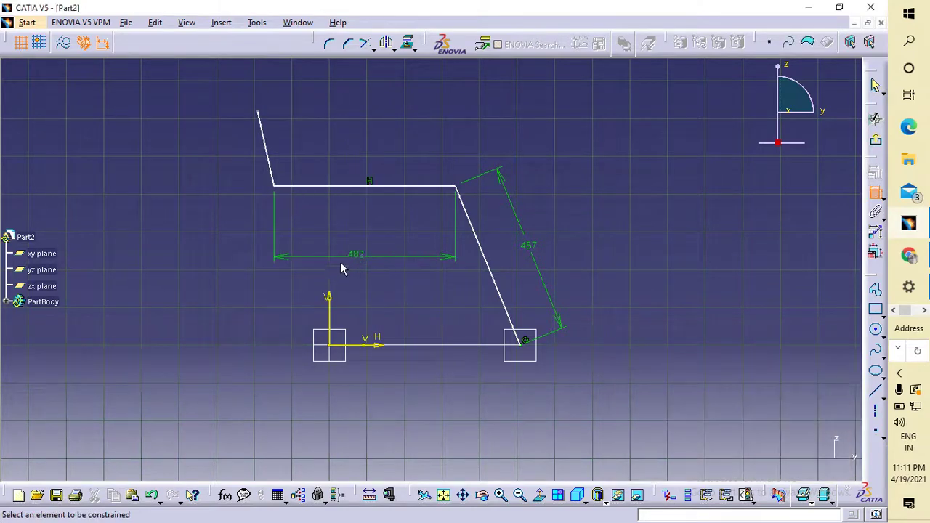
- Dimension the slanted back line of the side profile and set its length to 457 mm
left_click(273, 173)
left_click(187, 175)
double_click(190, 175)
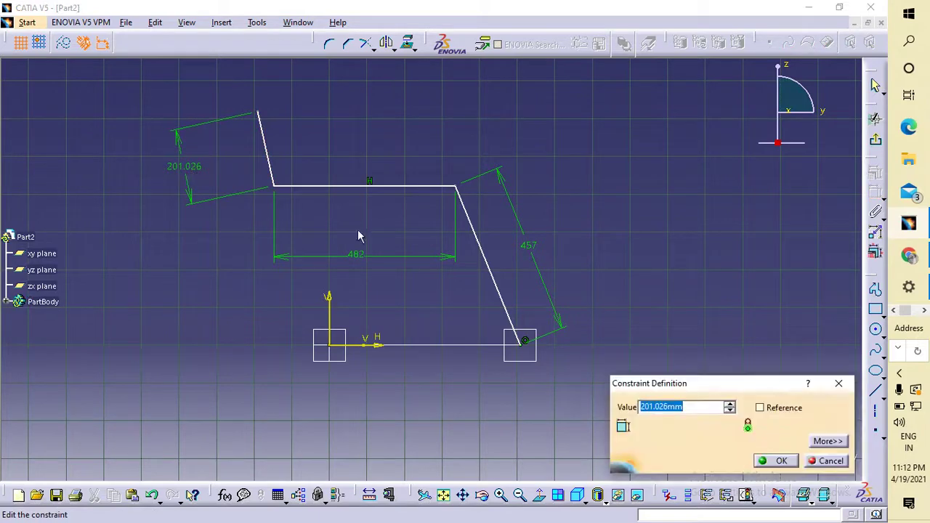
type("4")
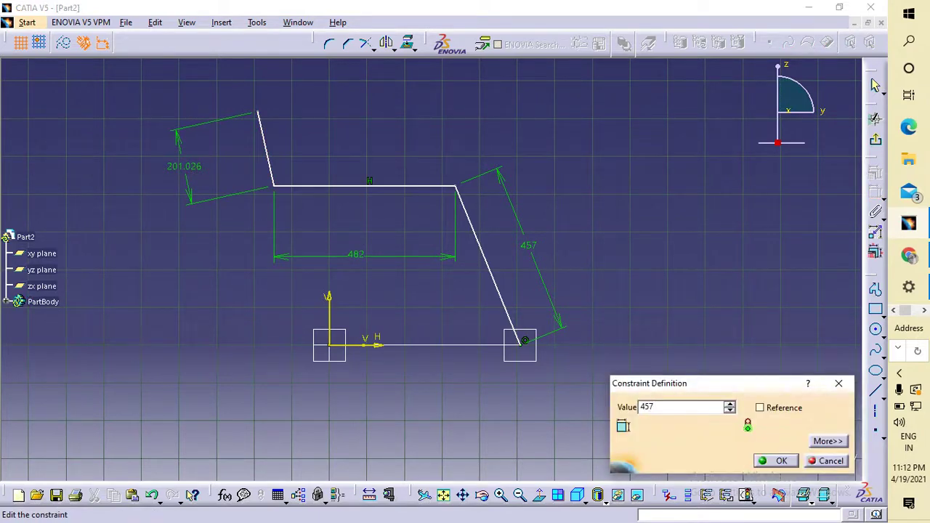
type("57")
key("Return")
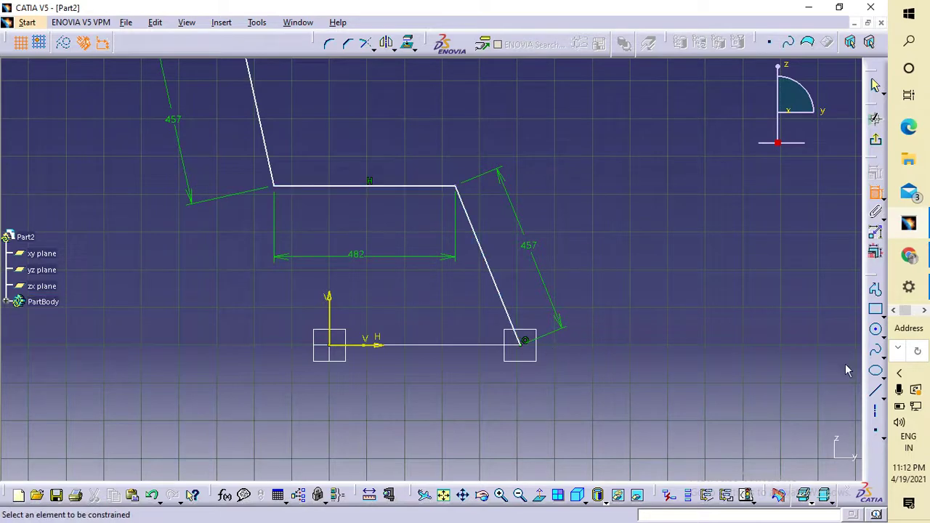
left_click(875, 410)
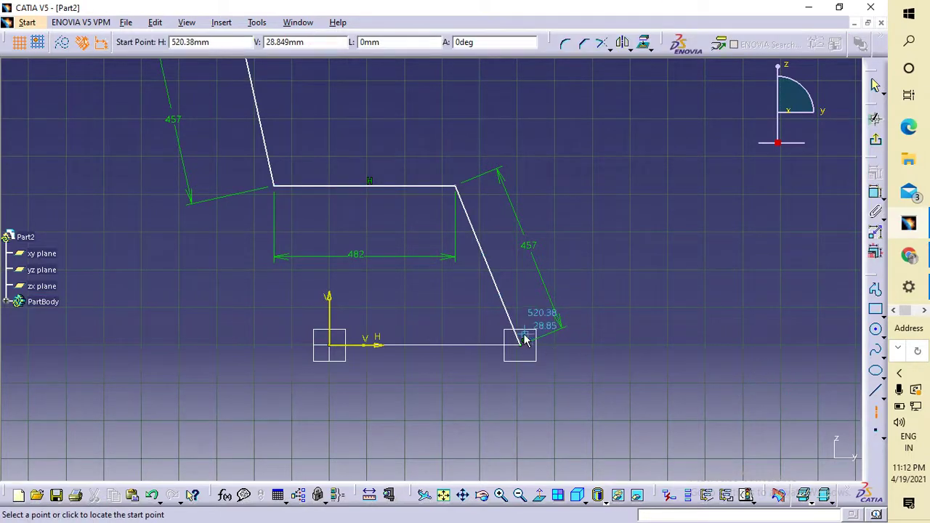
left_click(525, 340)
left_click(519, 146)
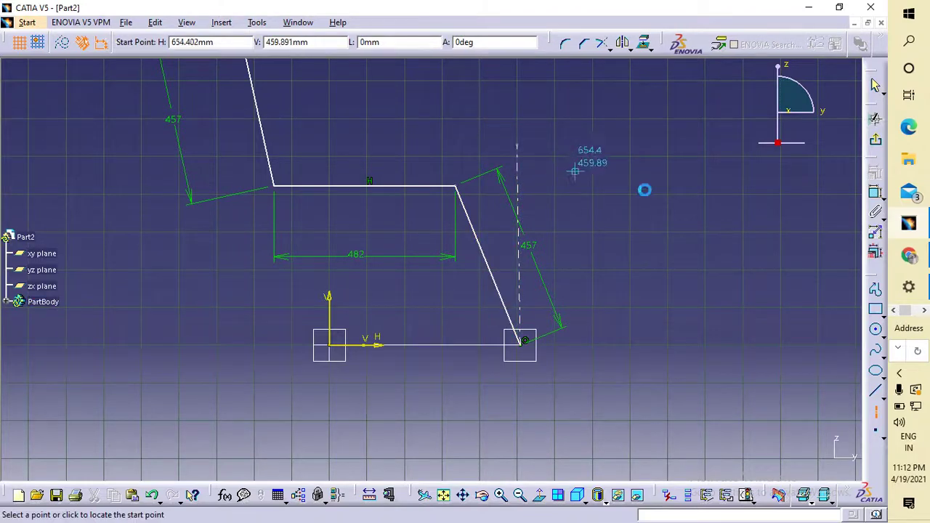
key("Escape")
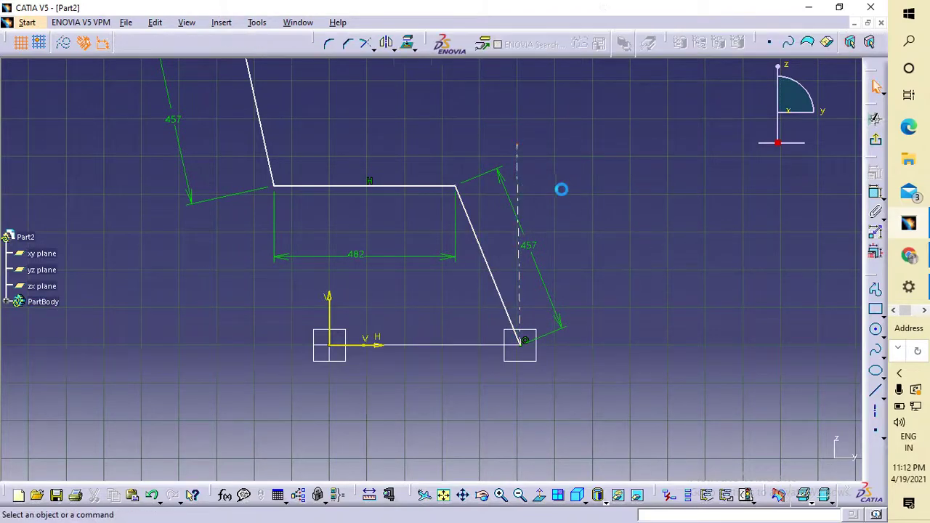
left_click(525, 201)
key("Delete")
- Draw two vertical axis lines upward, one from the foot of the leg line and one from the seat-back corner
left_click(875, 410)
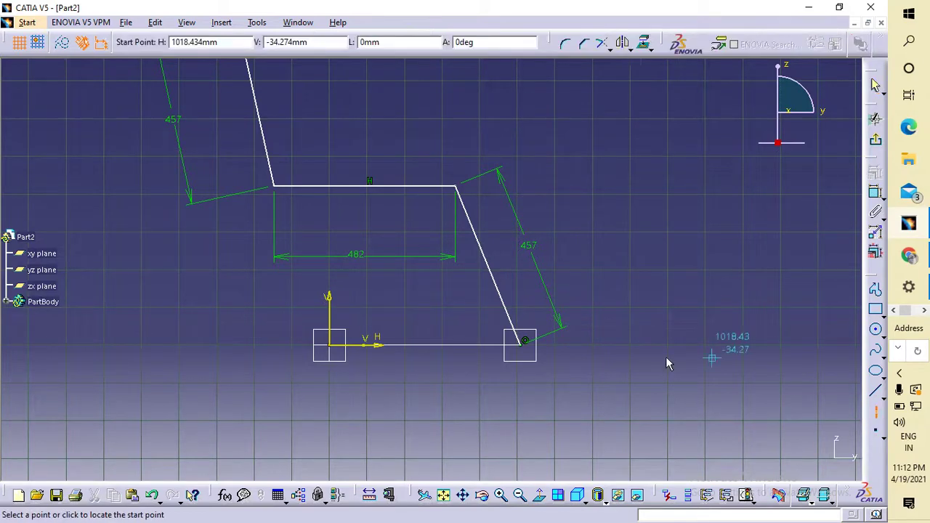
left_click(526, 347)
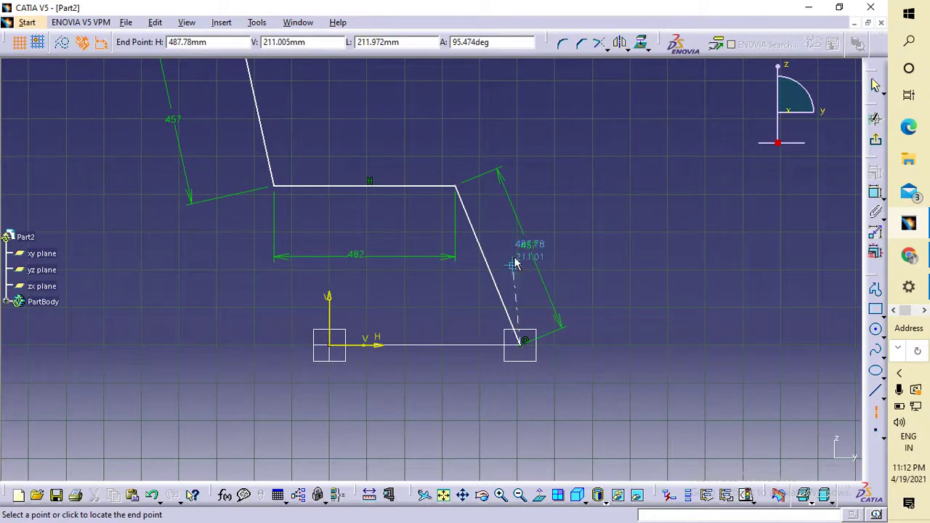
left_click(520, 145)
left_click(275, 187)
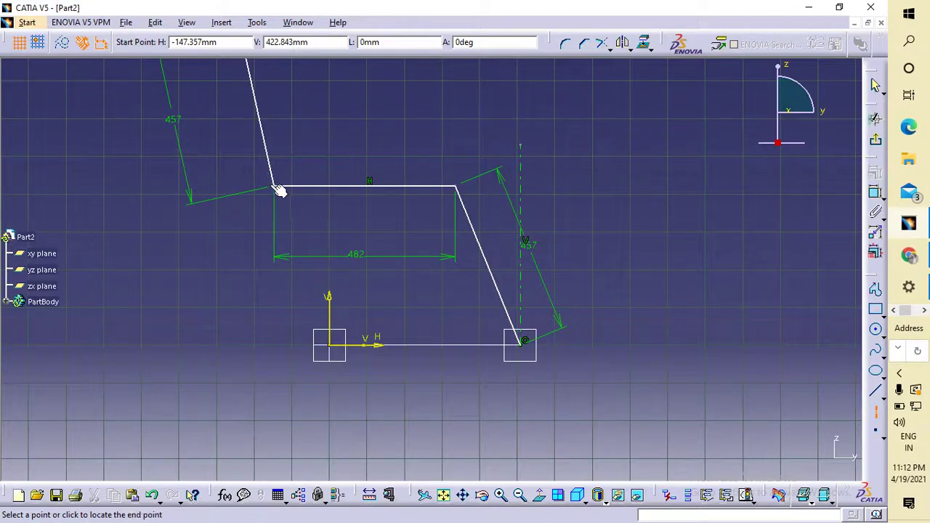
left_click(274, 73)
key("Escape")
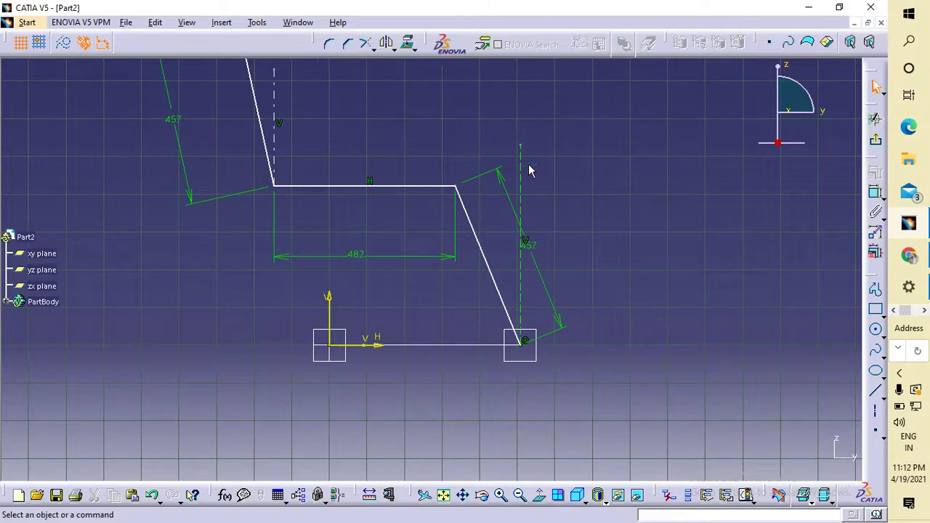
- Constrain the angle between the leg line and the vertical axis at its foot to 10 degrees
left_click(875, 192)
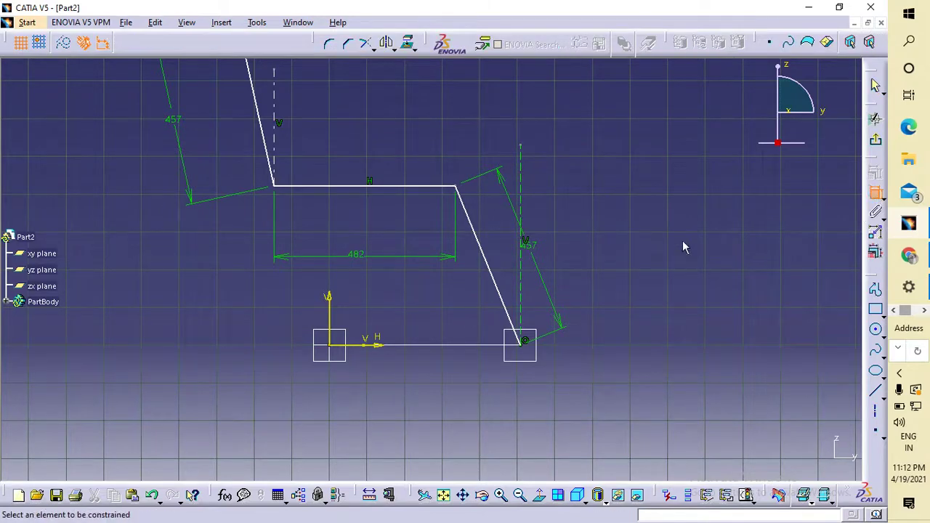
left_click(519, 289)
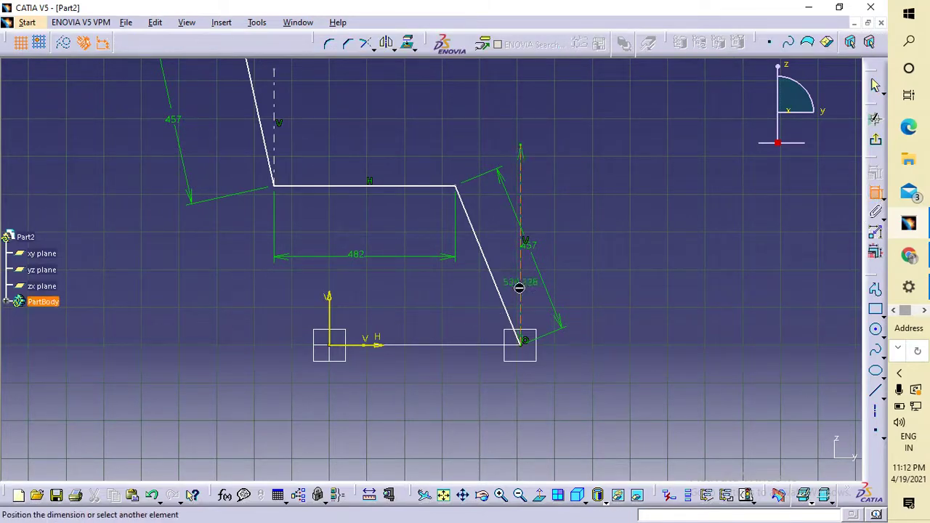
left_click(503, 298)
left_click(510, 269)
double_click(512, 270)
type("10")
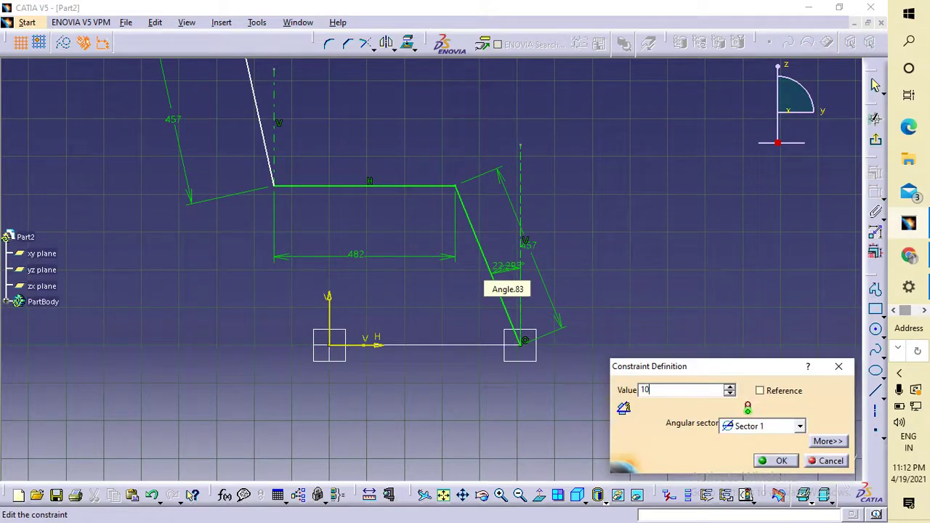
key("Return")
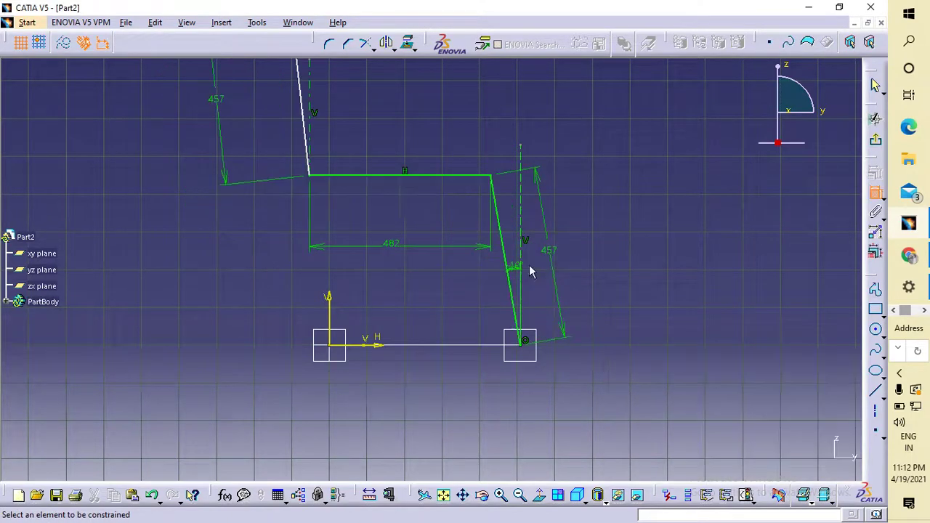
- Constrain the angle between the back line and the vertical axis at the seat corner to 10 degrees
left_click(306, 132)
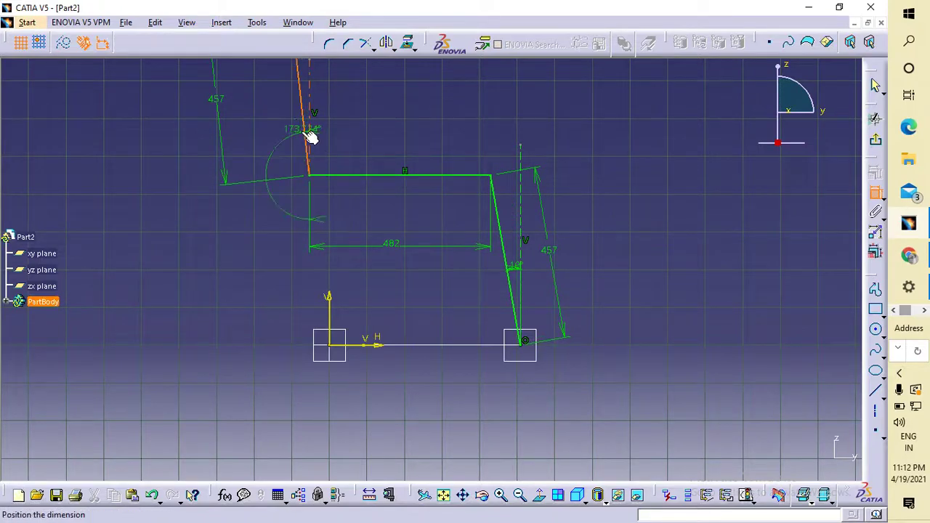
left_click(307, 86)
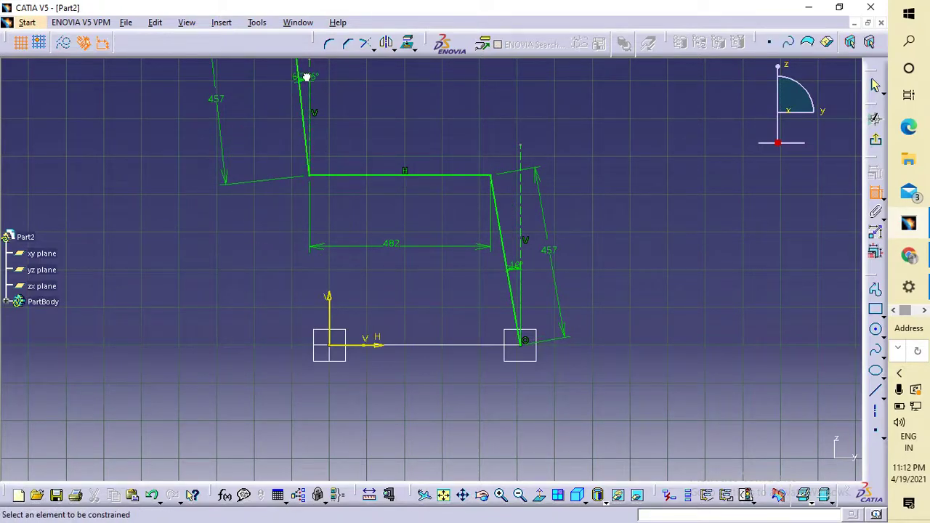
double_click(305, 77)
key("Return")
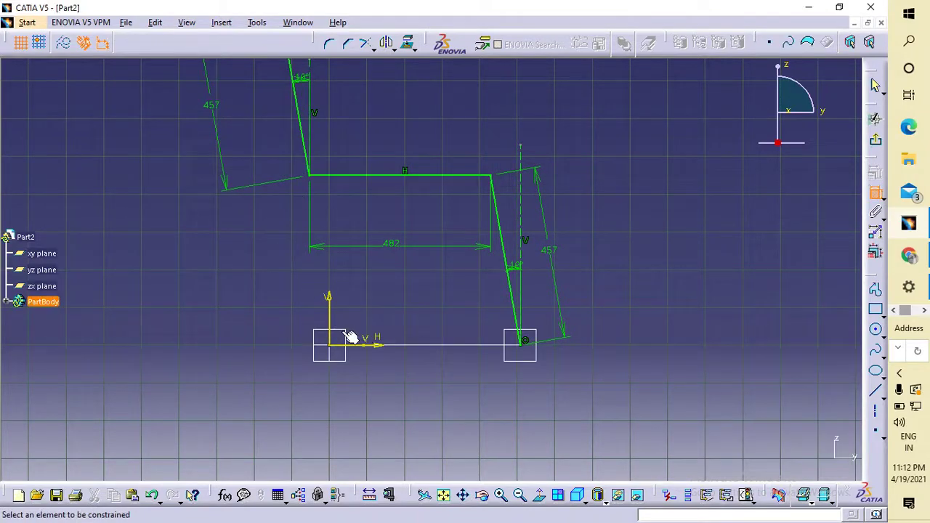
- Set the length of the horizontal seat line to 350 mm
double_click(398, 254)
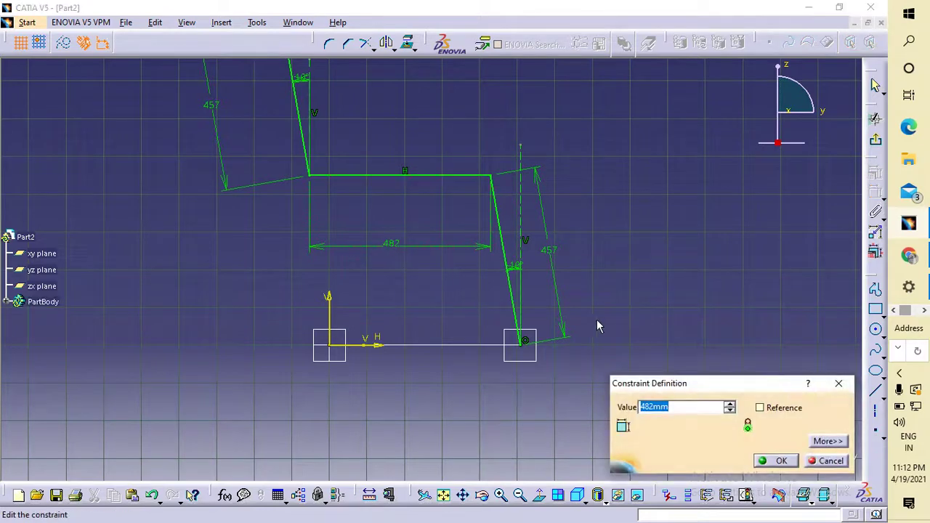
type("3")
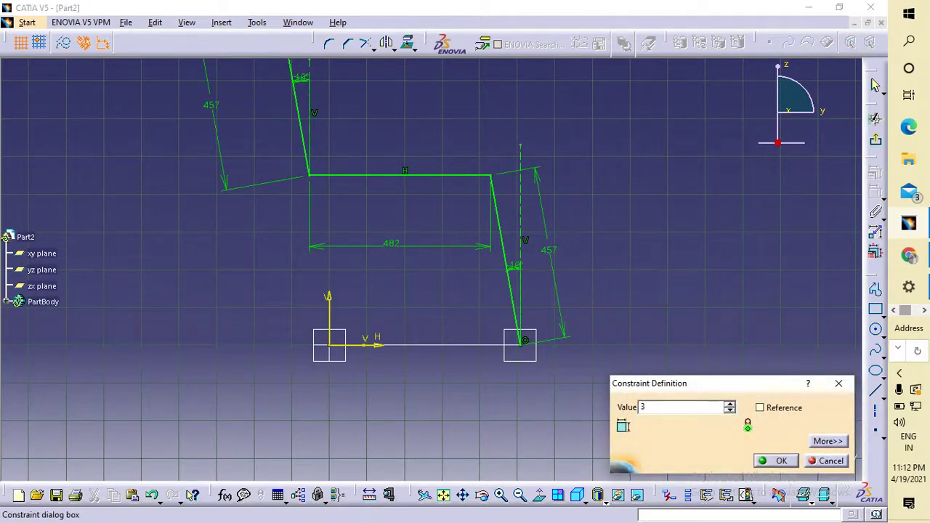
type("50")
key("Return")
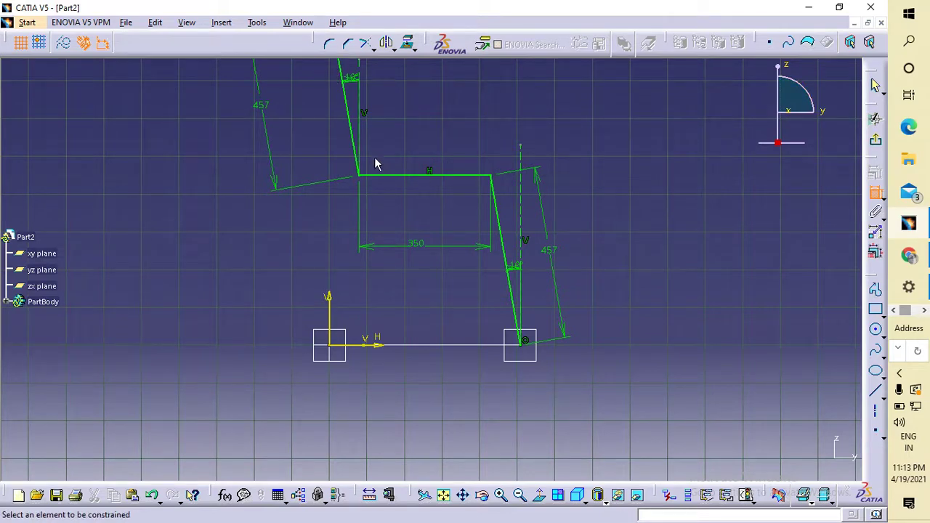
- Round the corner between the back and seat lines with a radius of about 146 mm, converting the line lengths into distances
left_click(343, 65)
left_click(331, 45)
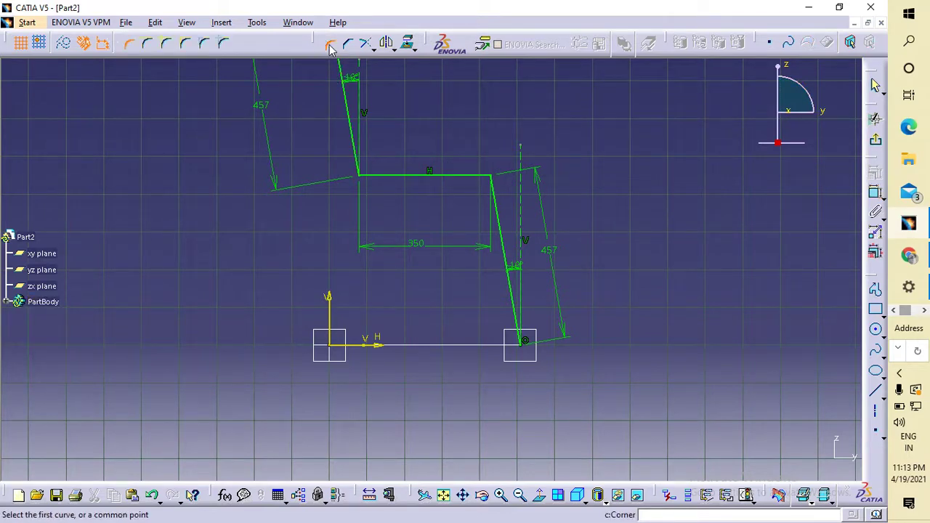
left_click(331, 46)
left_click(331, 45)
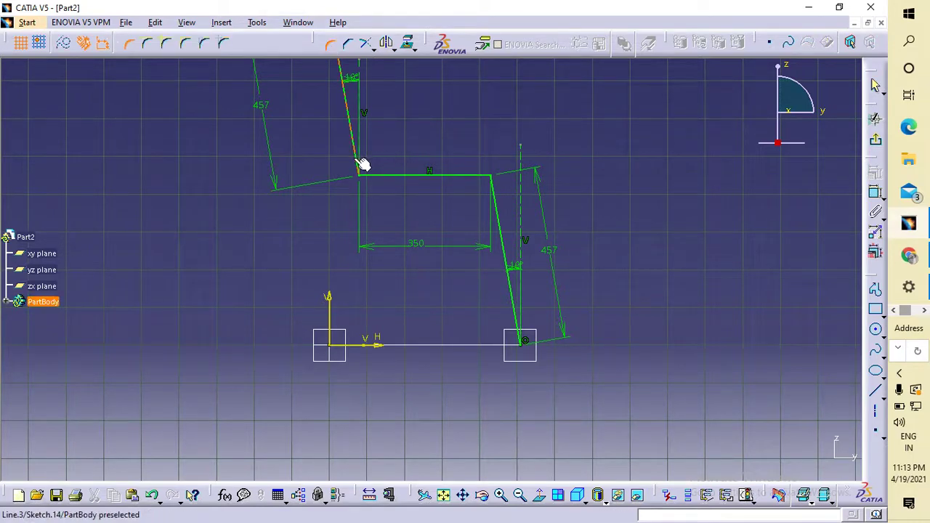
left_click(355, 162)
left_click(378, 175)
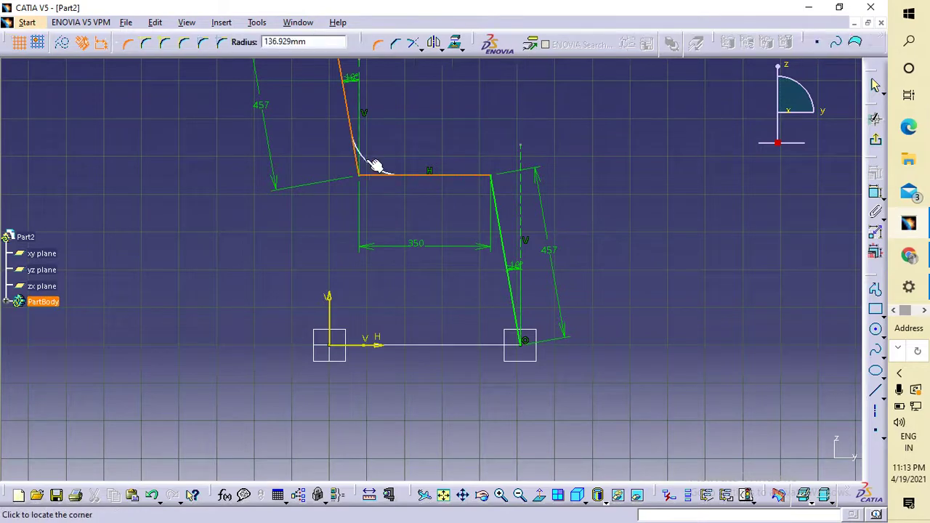
left_click(366, 159)
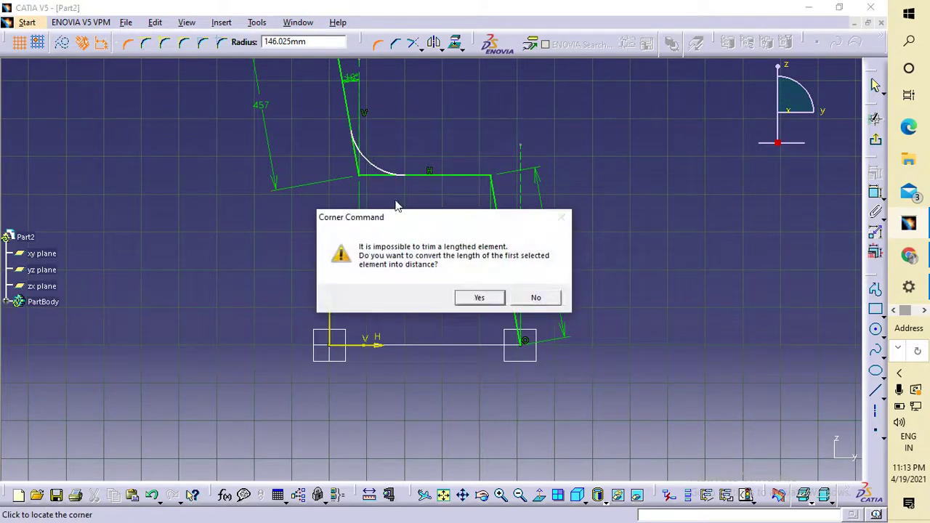
left_click(480, 297)
left_click(482, 297)
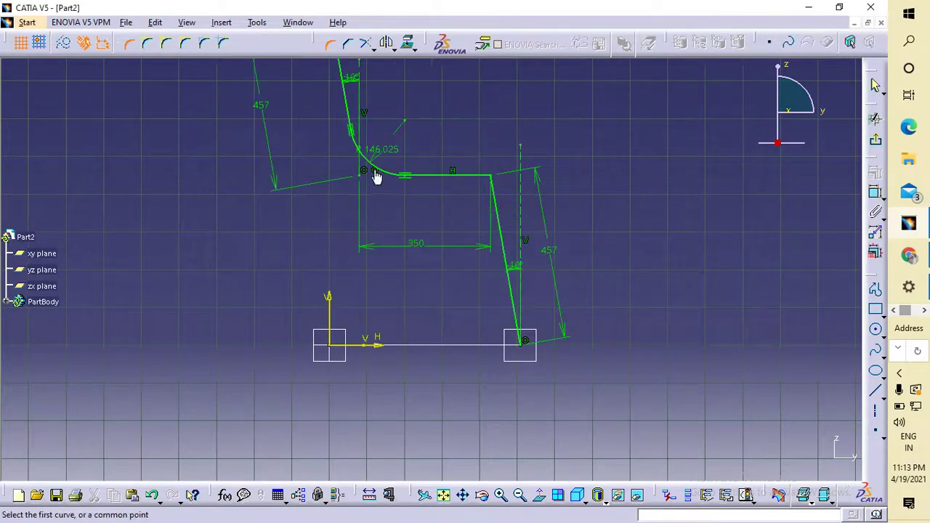
- Set the radius of the rounded corner between the back and seat lines to 50 mm
double_click(385, 160)
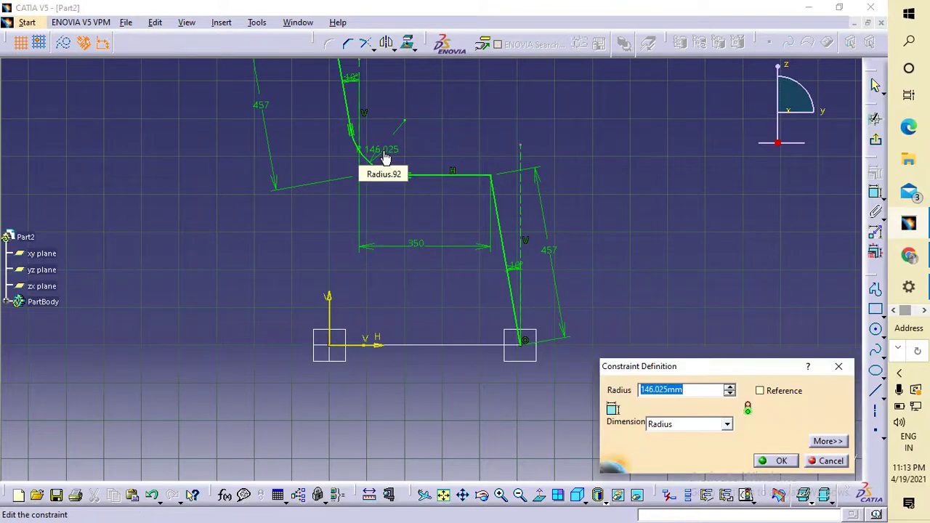
type("100")
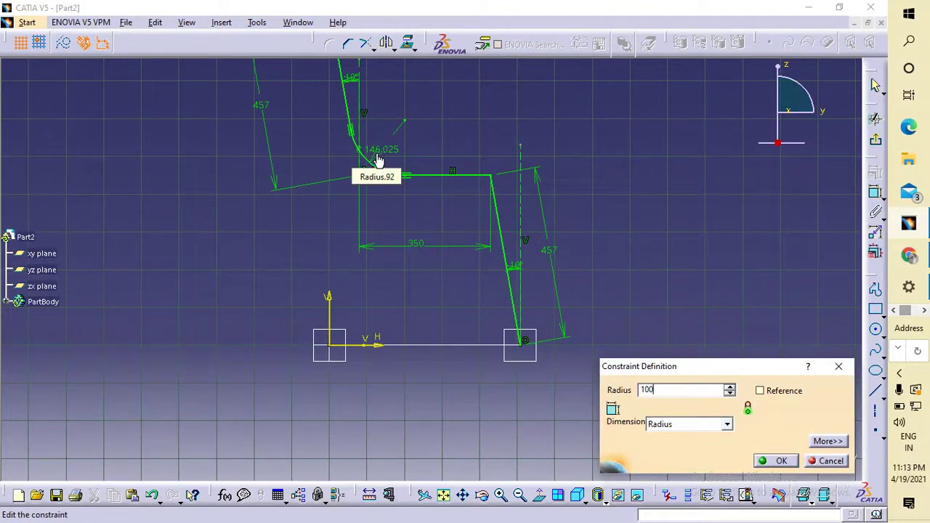
key("BackSpace")
key("BackSpace")
key("BackSpace")
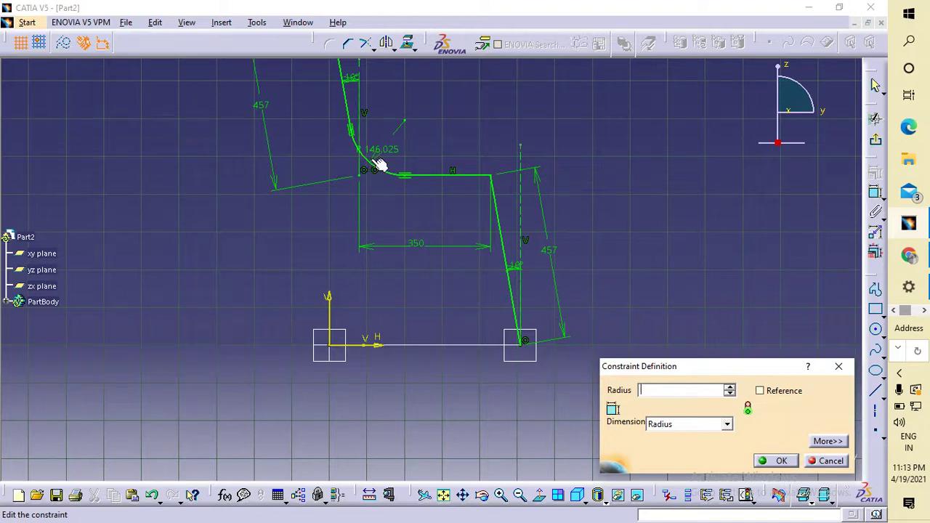
type("50")
key("Return")
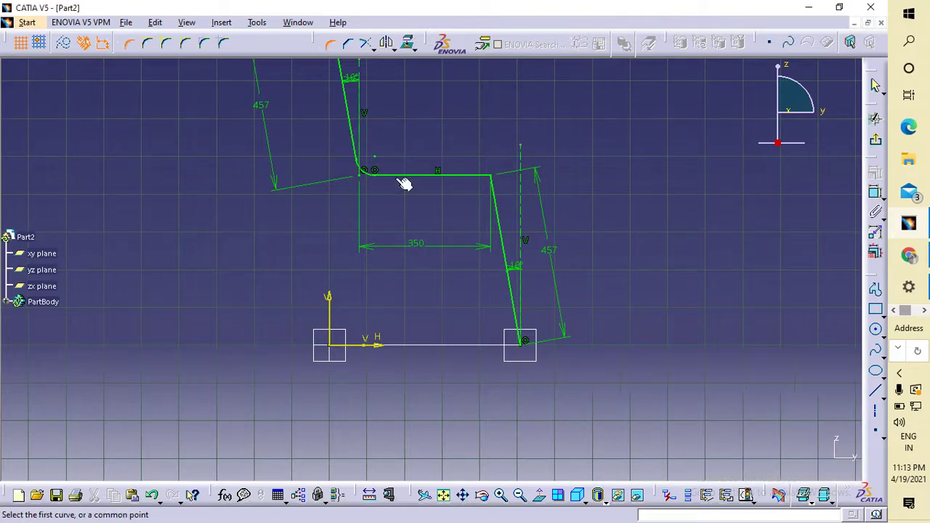
- Round the corner between the seat and leg lines with a 50 mm radius and exit the sketch
left_click(484, 176)
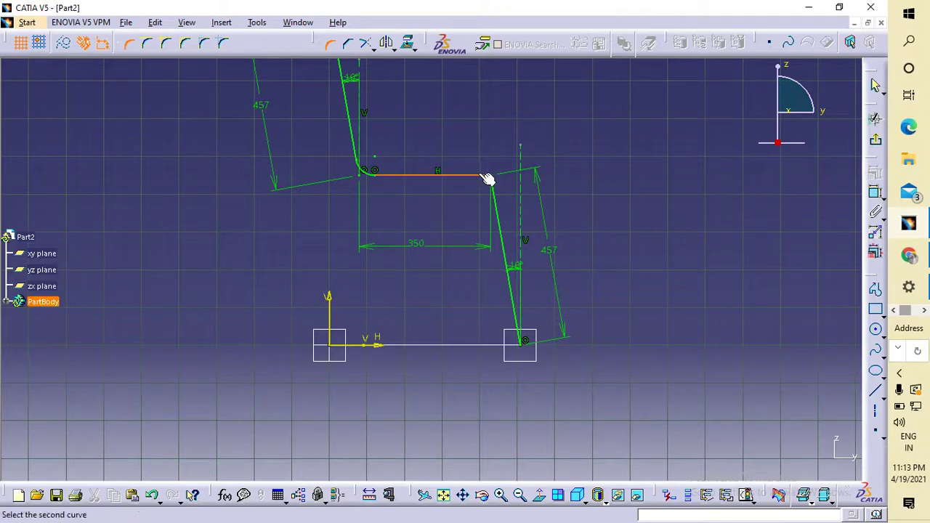
left_click(499, 212)
left_click(493, 191)
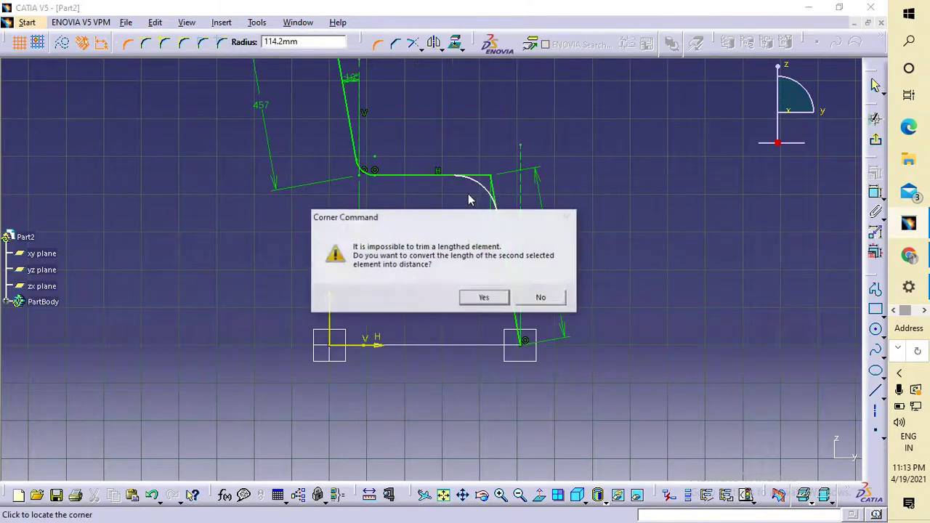
left_click(473, 299)
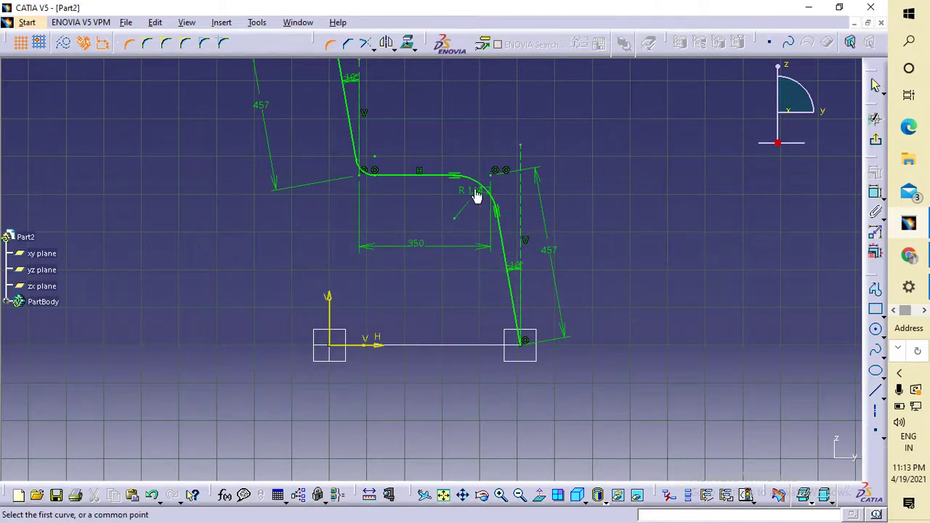
double_click(475, 195)
type("50")
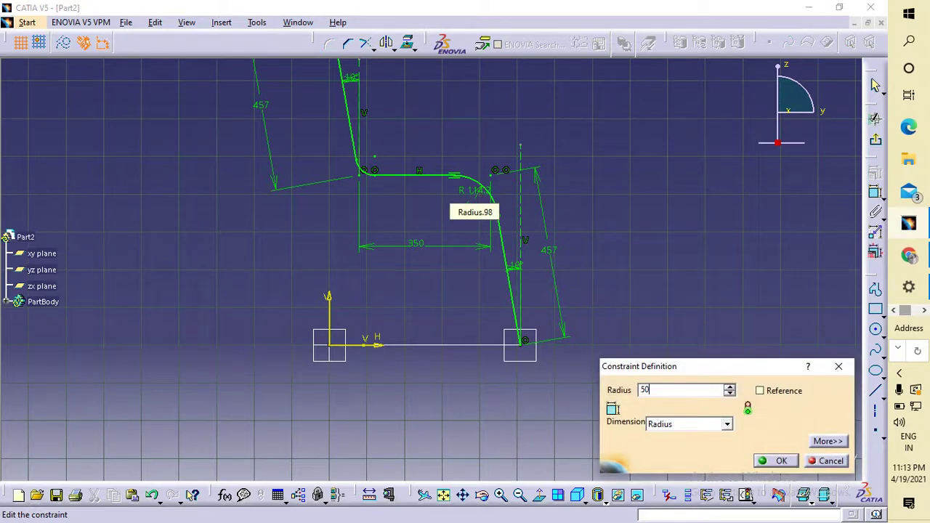
key("Return")
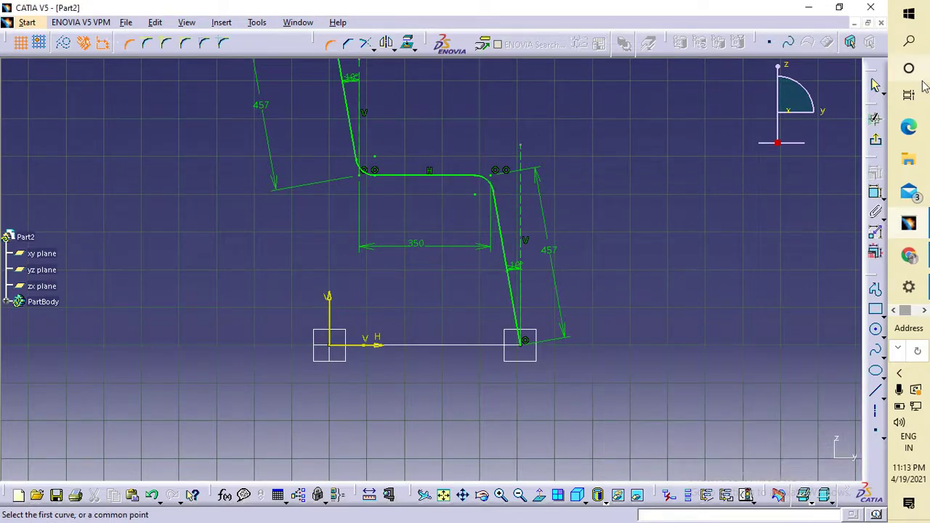
left_click(877, 144)
left_click(643, 313)
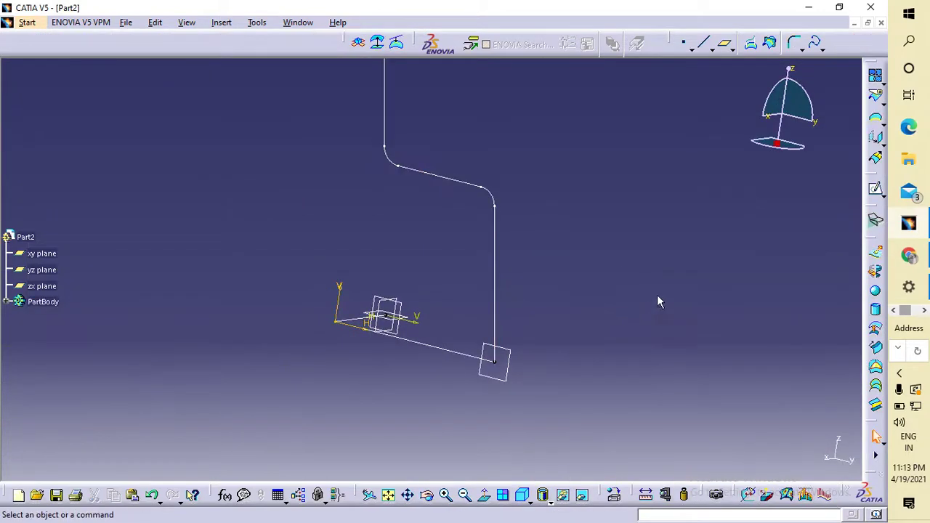
left_click(802, 49)
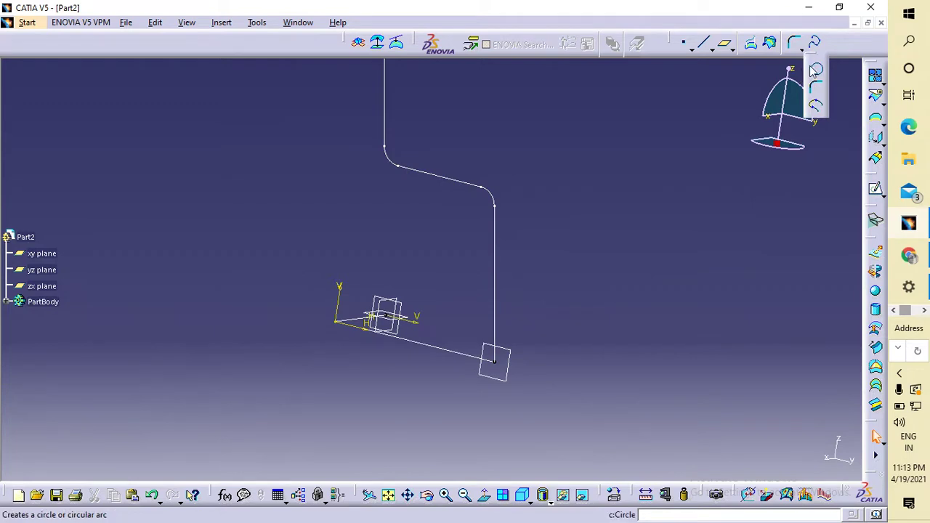
left_click(815, 68)
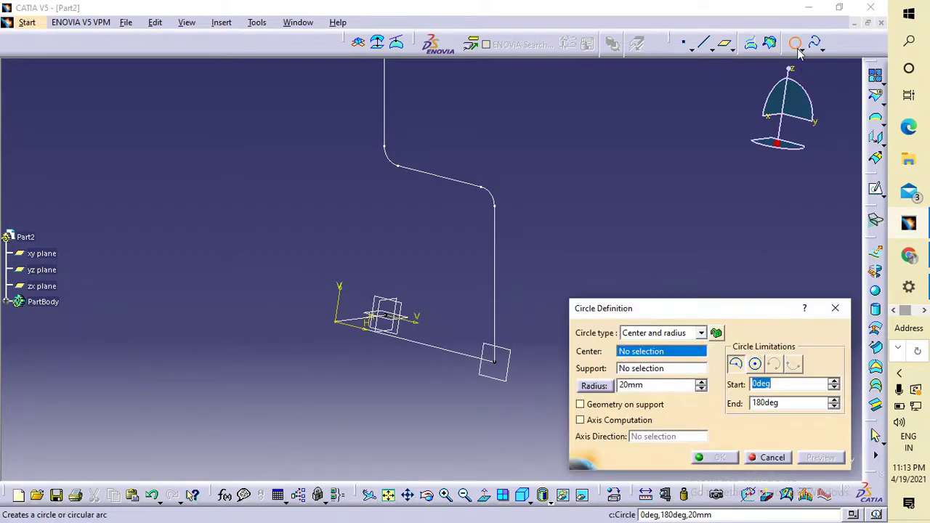
left_click(835, 308)
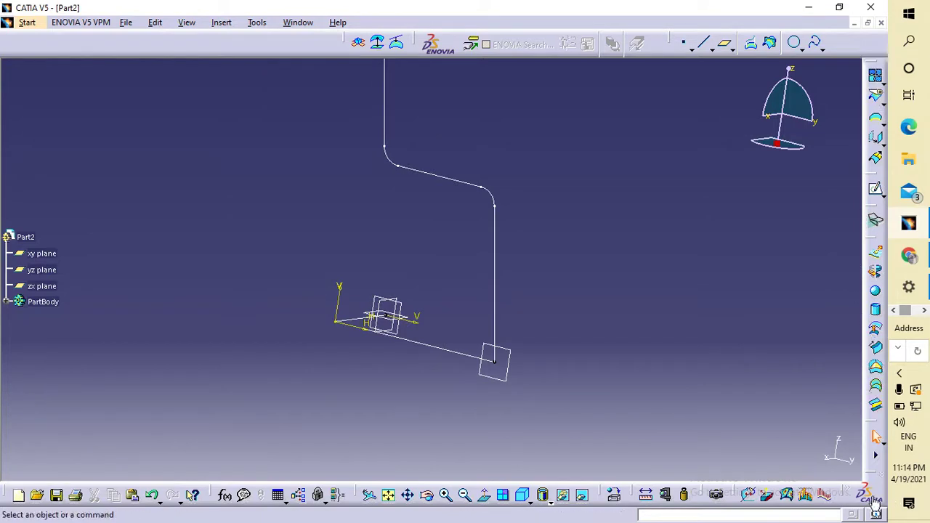
left_click_drag(881, 481, 702, 361)
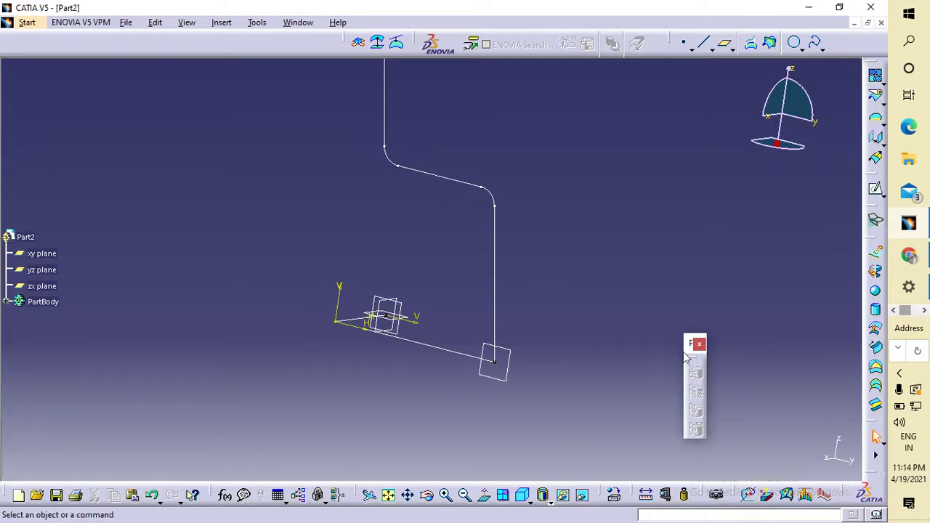
left_click_drag(689, 362, 876, 456)
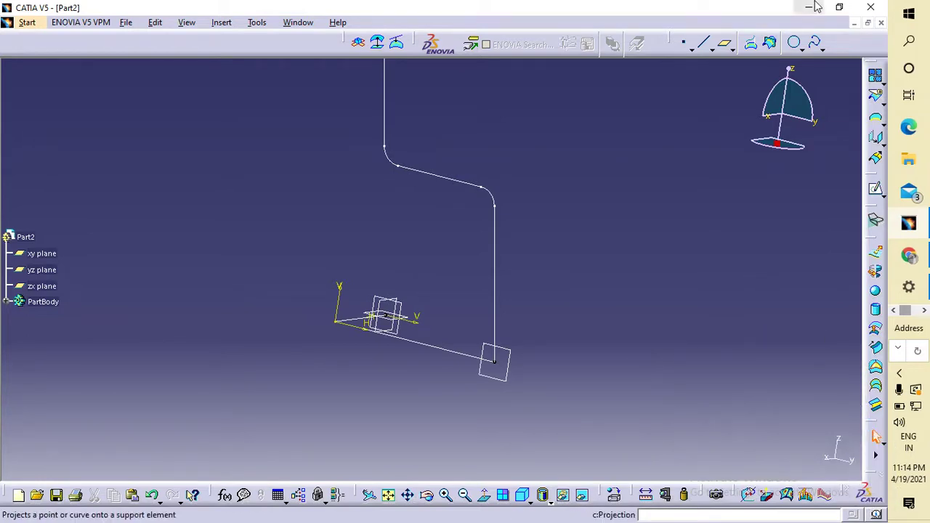
- Try to round the corner between the L-shaped base sketch and the vertical leg of the side profile with a 50 mm radius
left_click(803, 50)
left_click(814, 84)
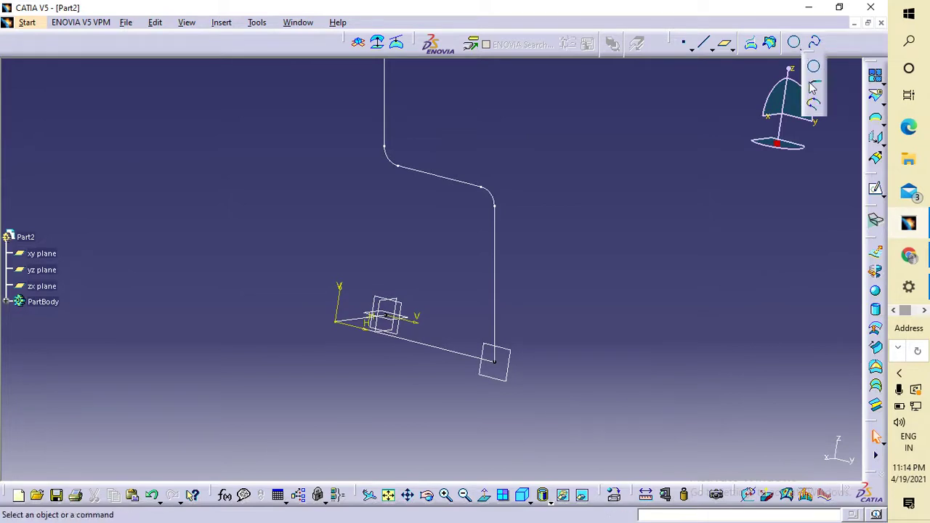
left_click(414, 343)
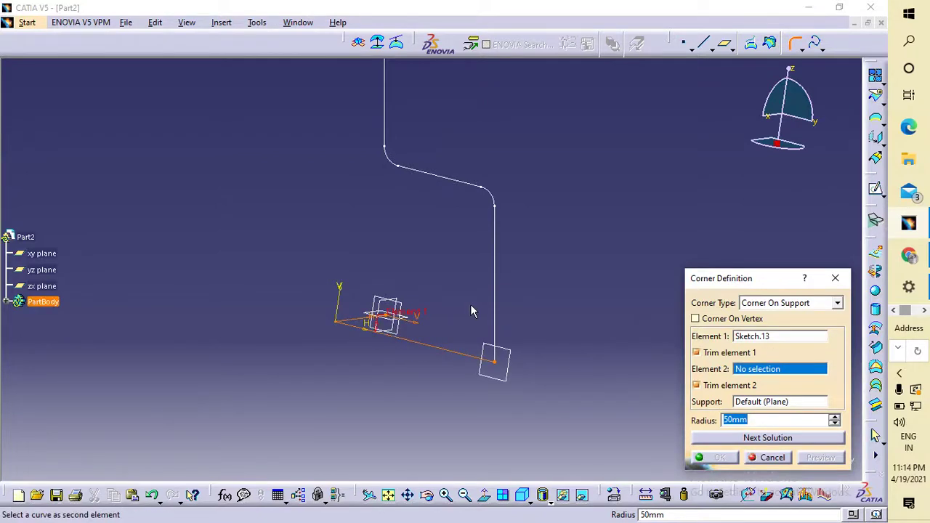
left_click(493, 297)
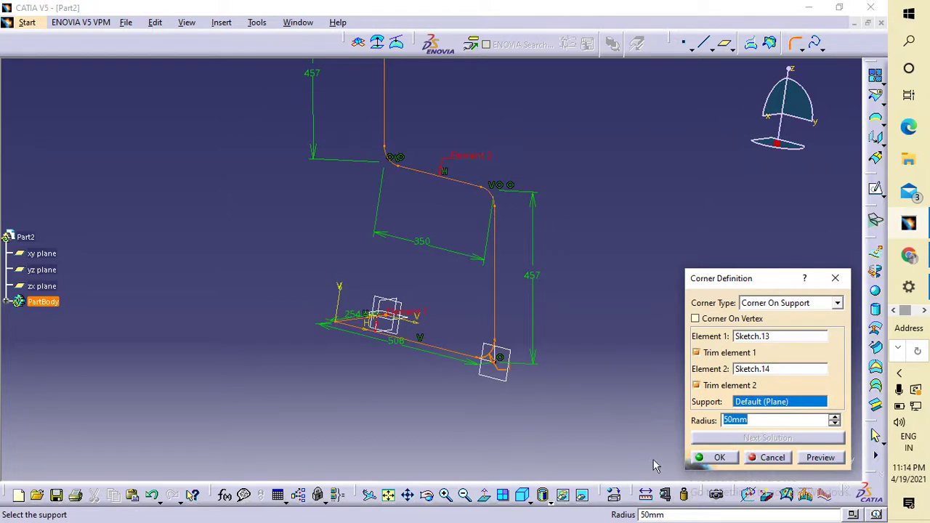
left_click(727, 420)
double_click(727, 420)
type("50")
left_click(720, 458)
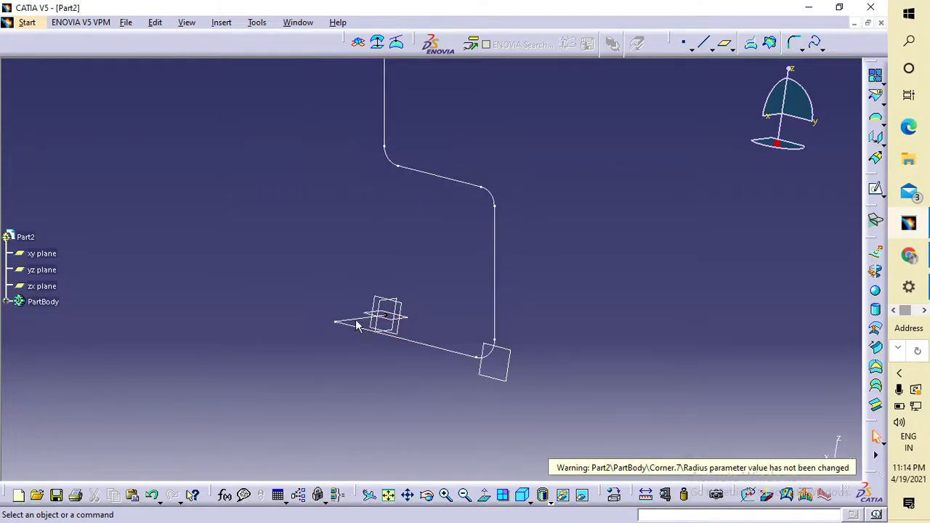
left_click(795, 48)
mouse_move(428, 298)
middle_mouse_down()
mouse_move(418, 306)
mouse_move(409, 274)
middle_mouse_up()
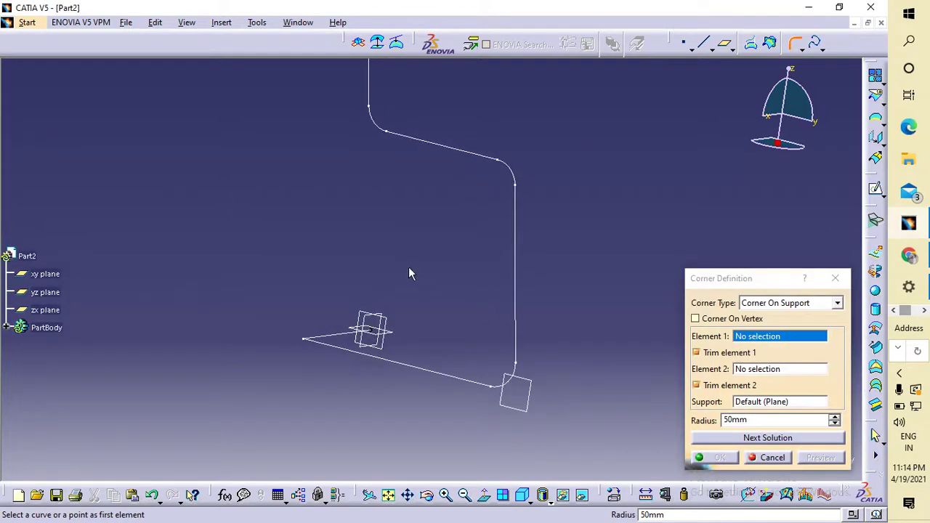
left_click(336, 343)
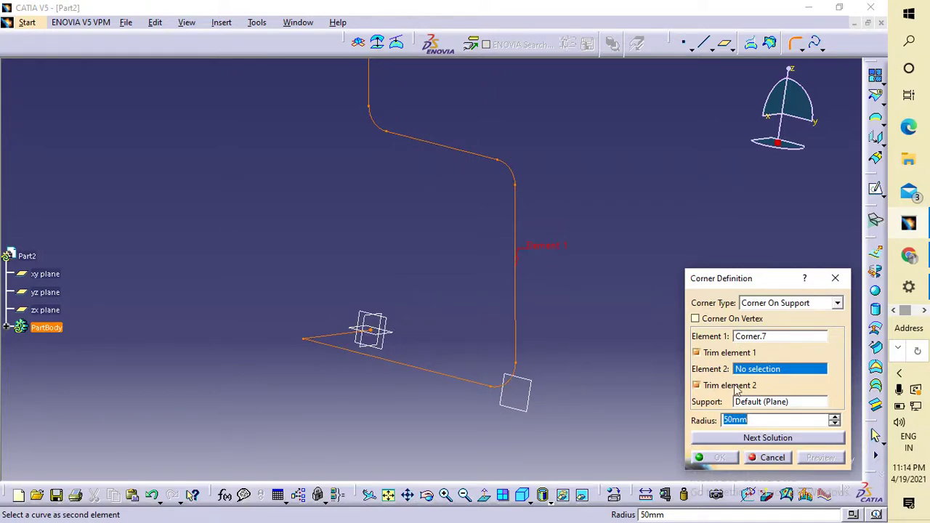
left_click(710, 324)
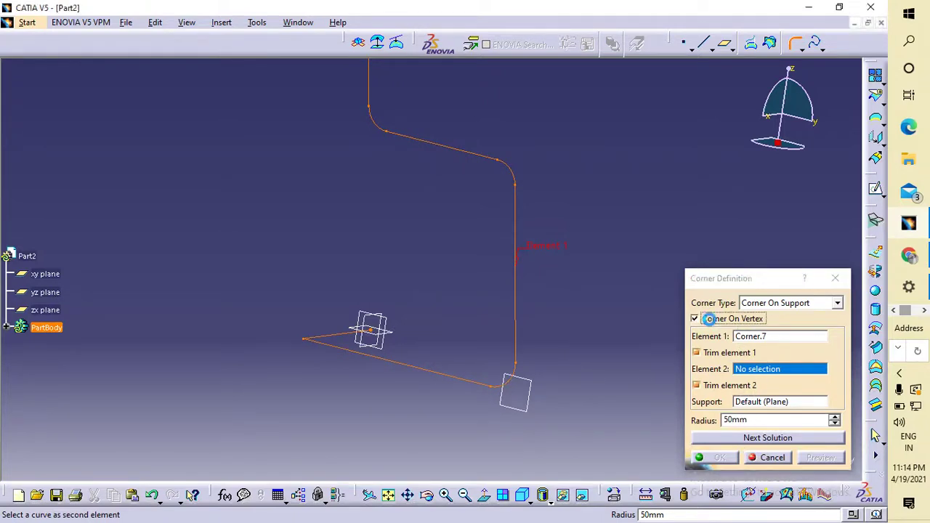
double_click(749, 421)
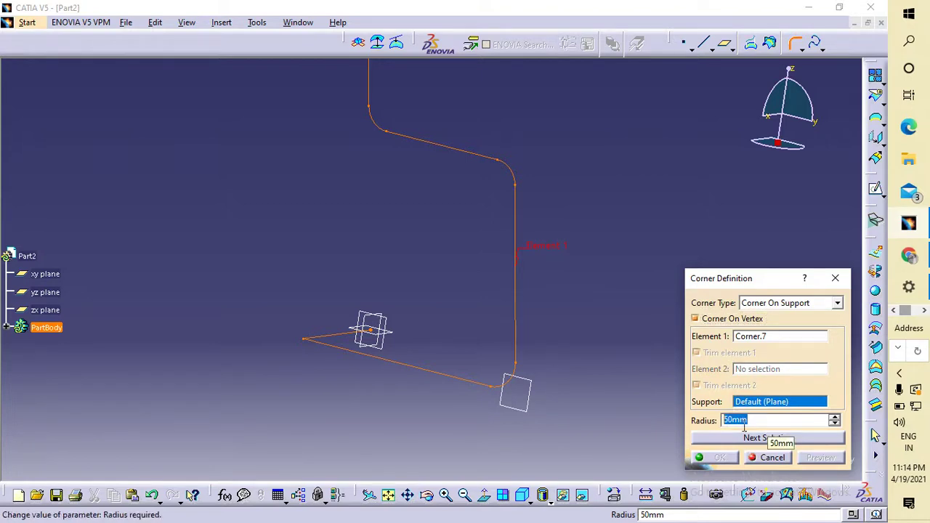
left_click(734, 321)
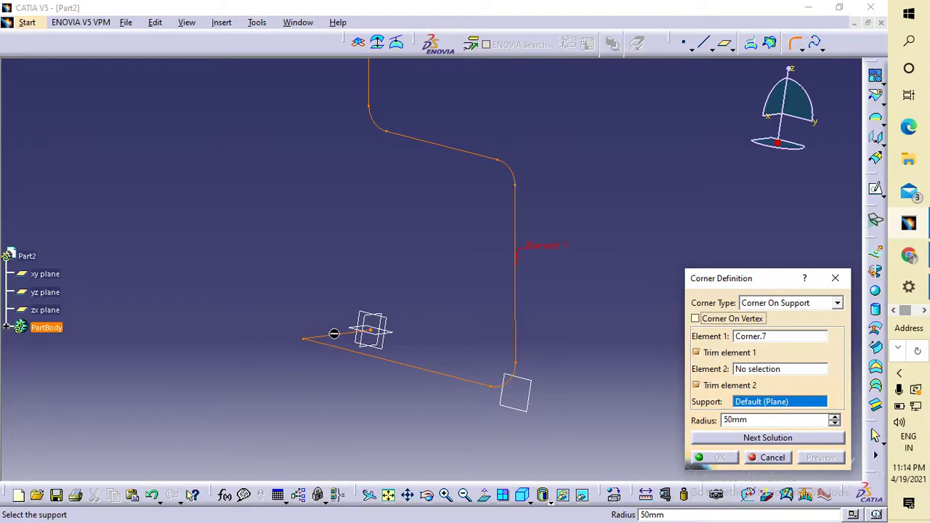
left_click(696, 318)
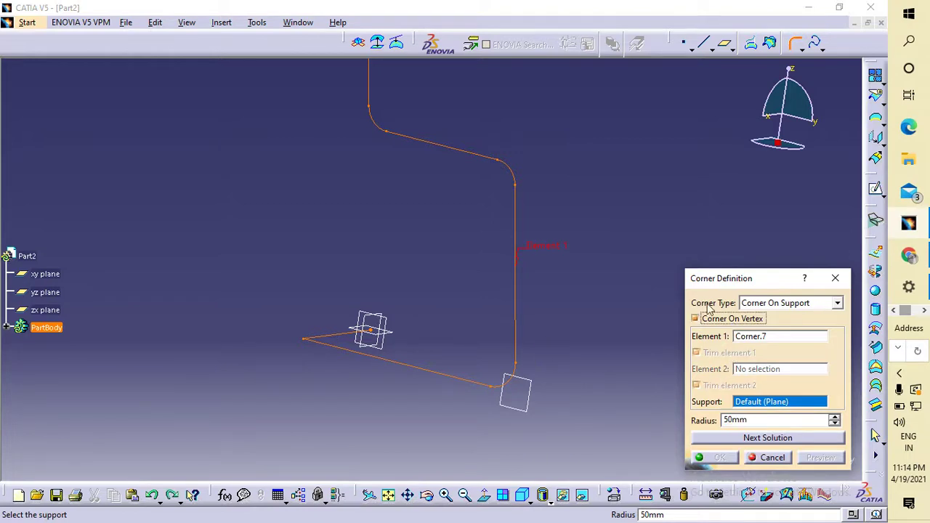
left_click(835, 278)
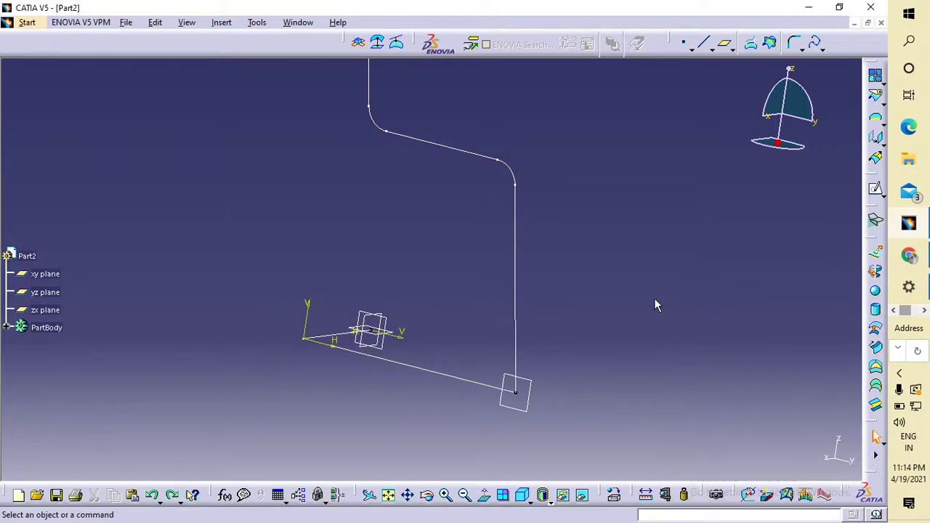
- Round the vertex of the L-shaped base sketch with a 50 mm radius using the Corner On Vertex option
left_click(795, 43)
left_click(333, 340)
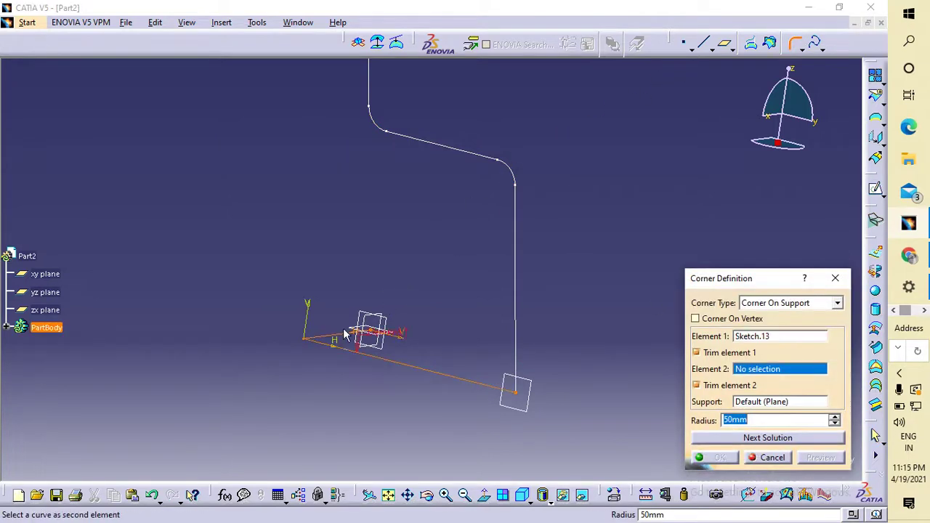
left_click(709, 320)
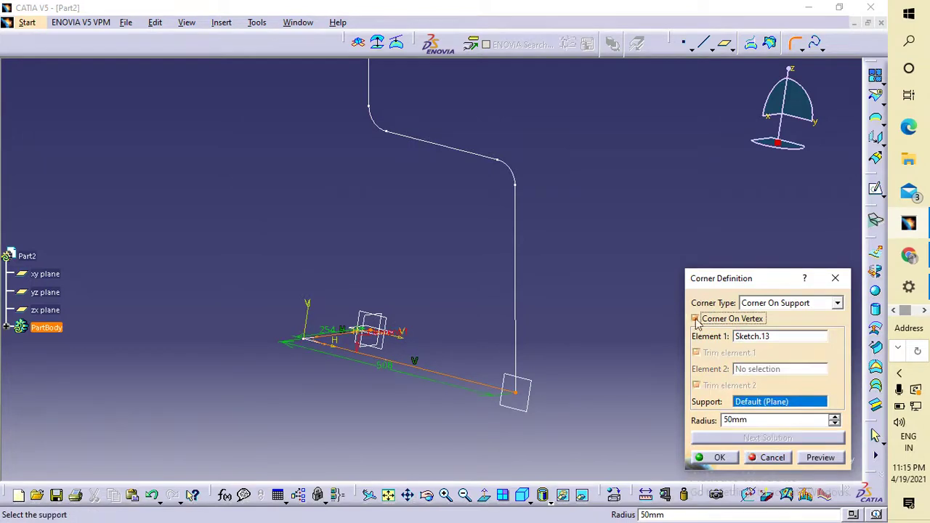
left_click(731, 458)
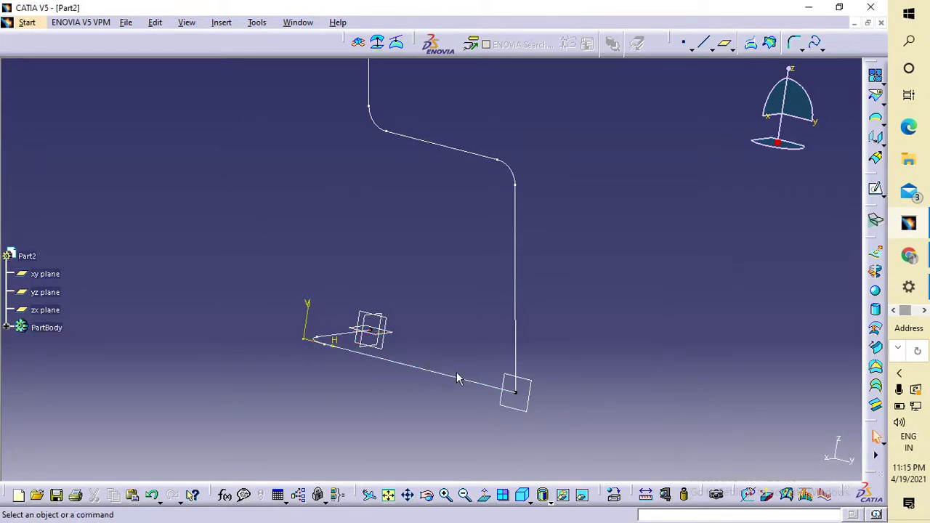
- Join the side profile sketch and the rounded base curve with a 50 mm corner on support, trimming both elements and with Corner On Vertex off
left_click(794, 44)
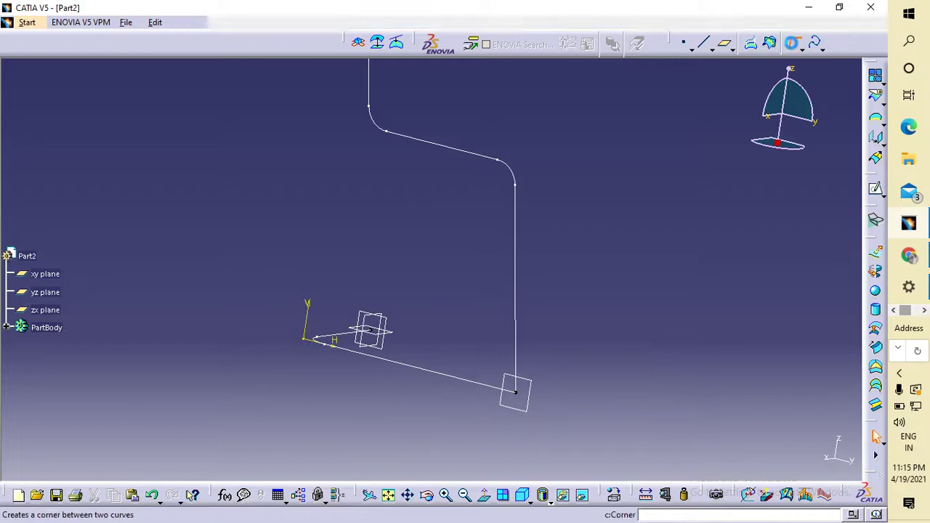
left_click(517, 355)
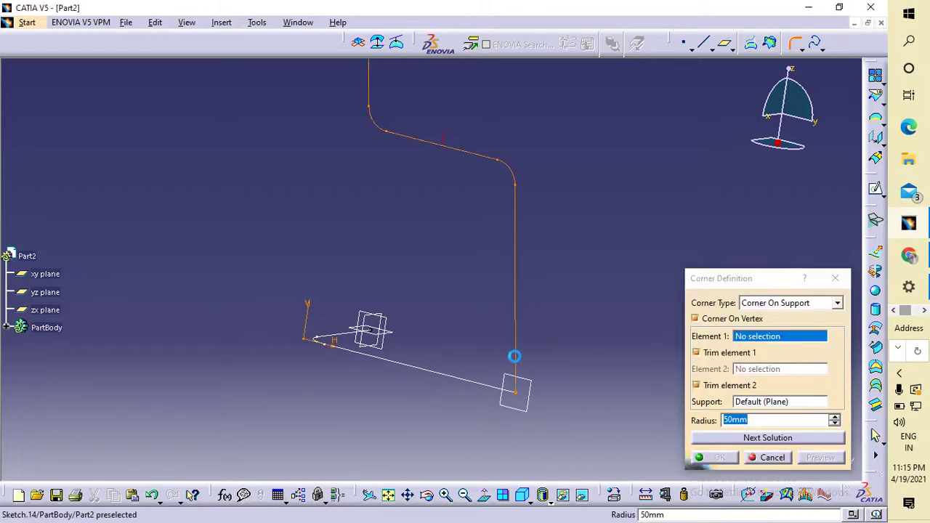
left_click(507, 302)
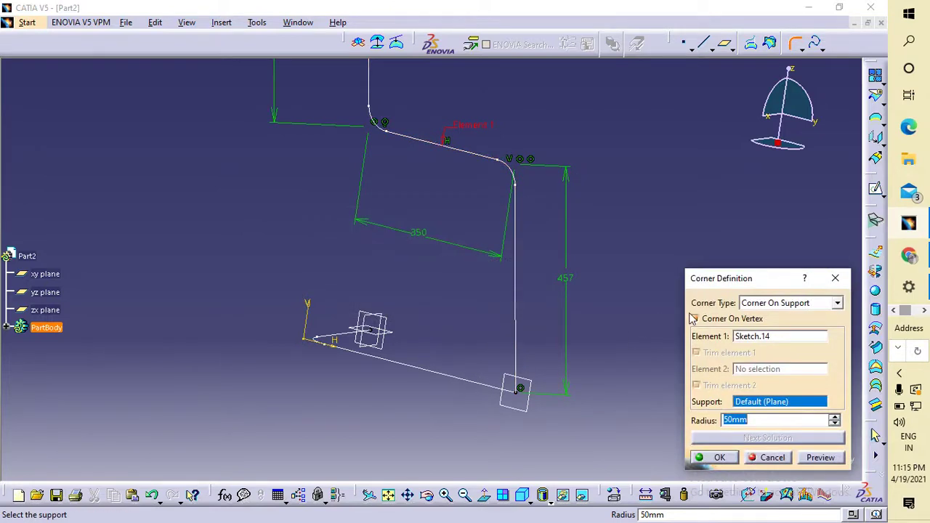
left_click(715, 322)
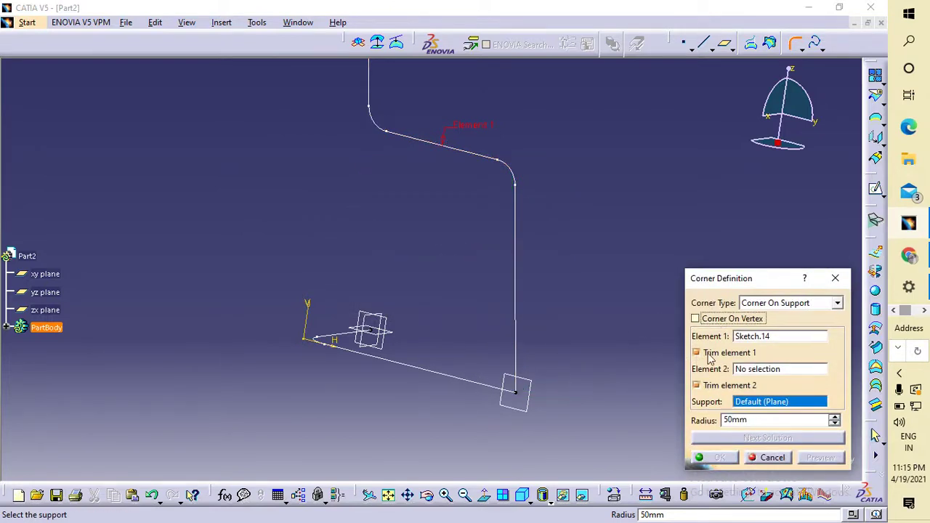
left_click(763, 337)
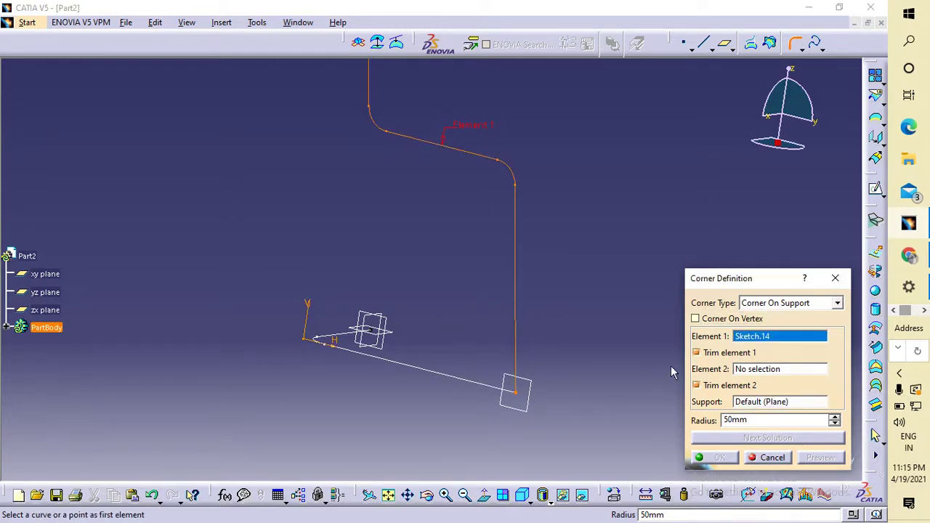
left_click(738, 369)
left_click(450, 377)
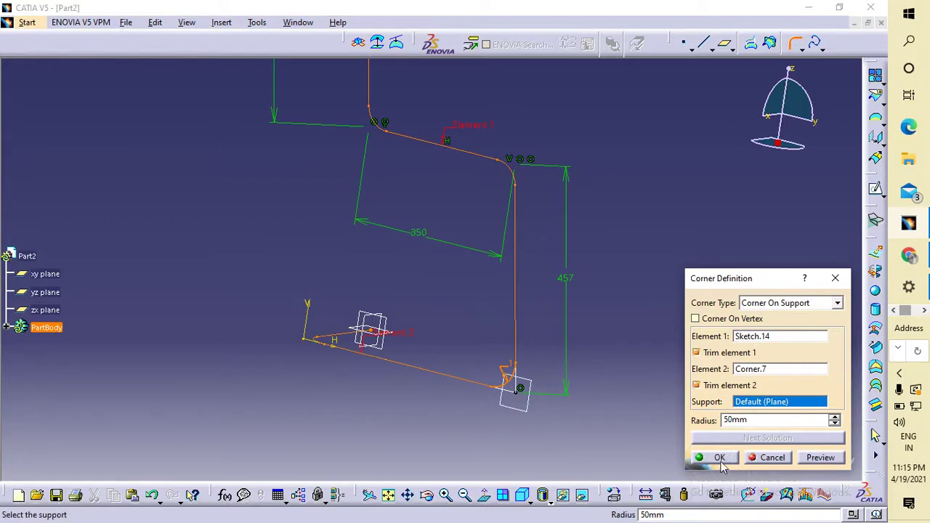
left_click(719, 462)
- Start a swept surface with a circle profile and the Center and radius subtype
mouse_move(493, 122)
middle_mouse_down()
mouse_move(587, 228)
mouse_move(409, 253)
mouse_move(459, 320)
mouse_move(560, 356)
mouse_move(626, 310)
mouse_move(407, 332)
mouse_move(342, 287)
mouse_move(293, 312)
mouse_move(426, 332)
mouse_move(547, 331)
middle_mouse_up()
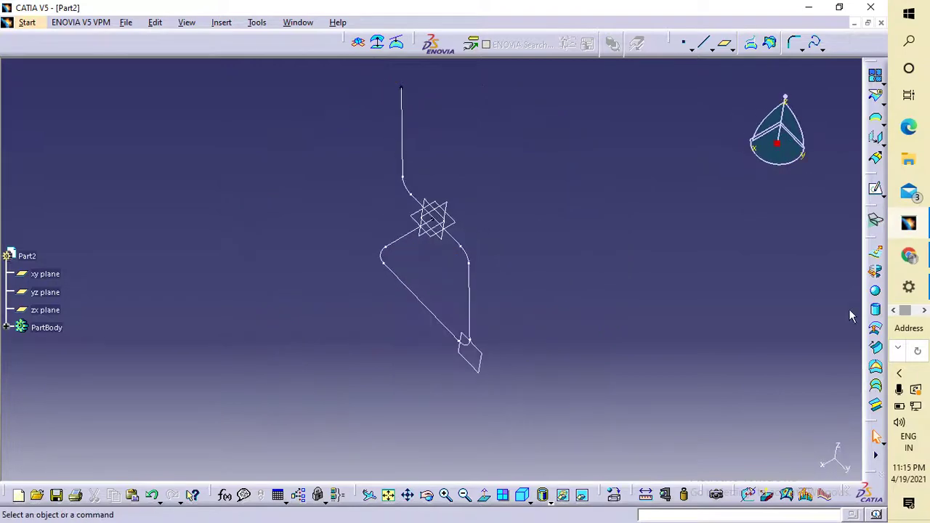
left_click(877, 350)
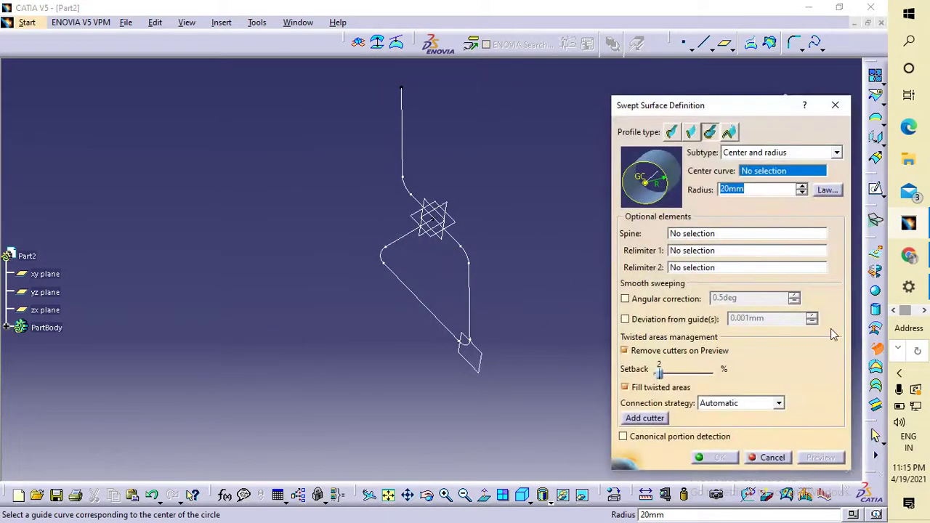
left_click(672, 132)
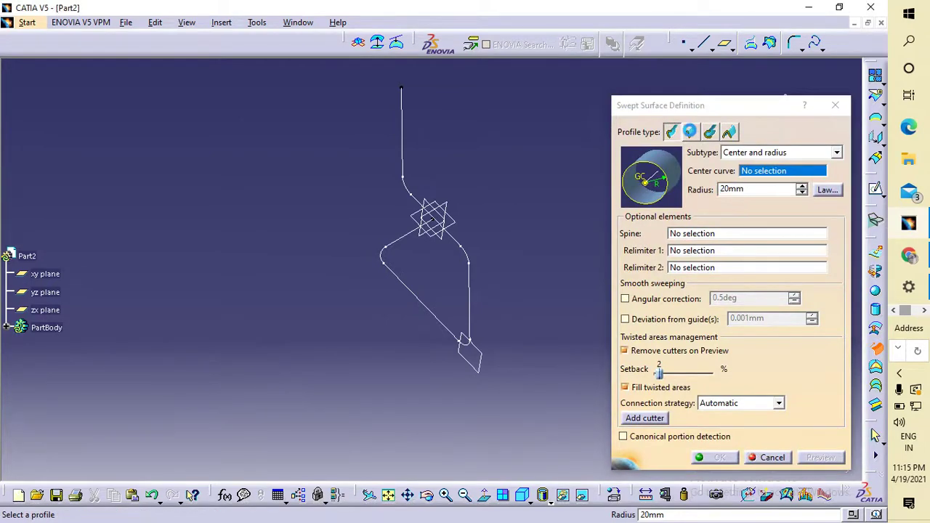
left_click(652, 66)
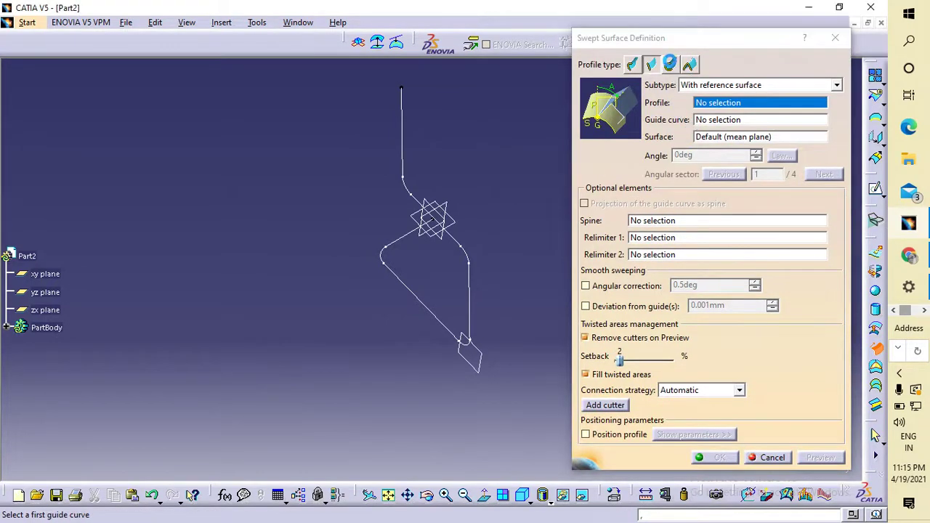
left_click(725, 77)
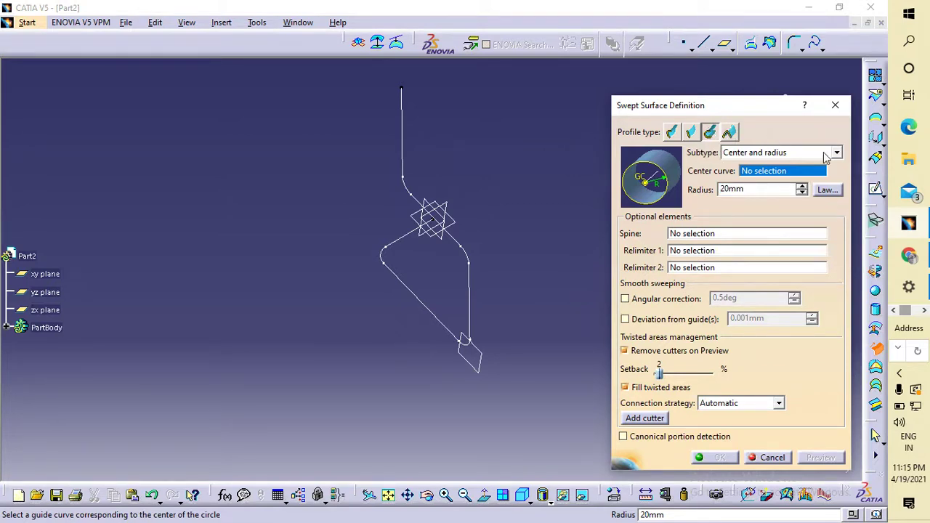
left_click(837, 154)
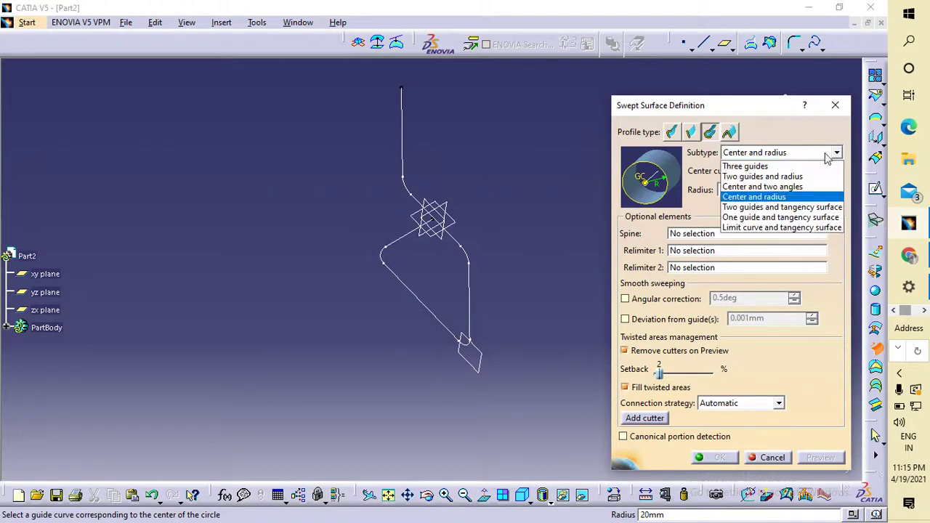
left_click(765, 197)
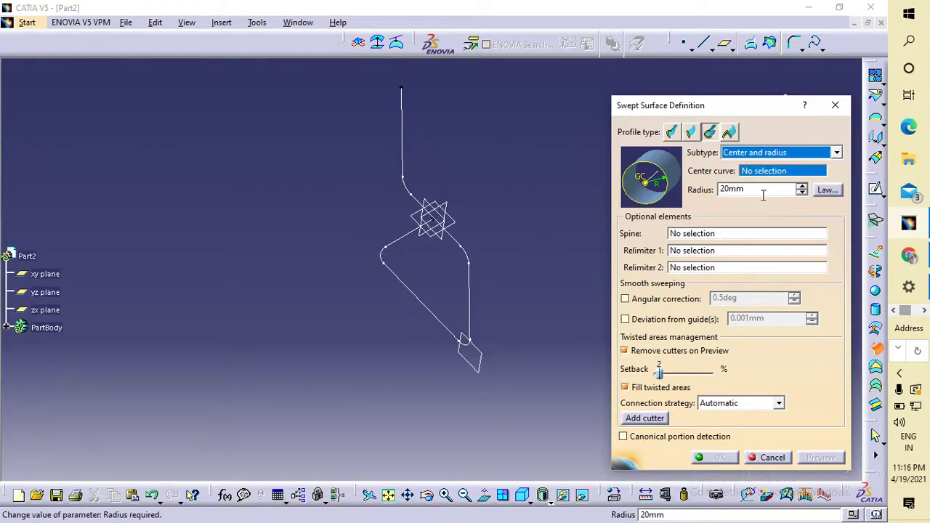
- Sweep a circular tube of 15 mm radius along the joined base and side profile curve
left_click(471, 293)
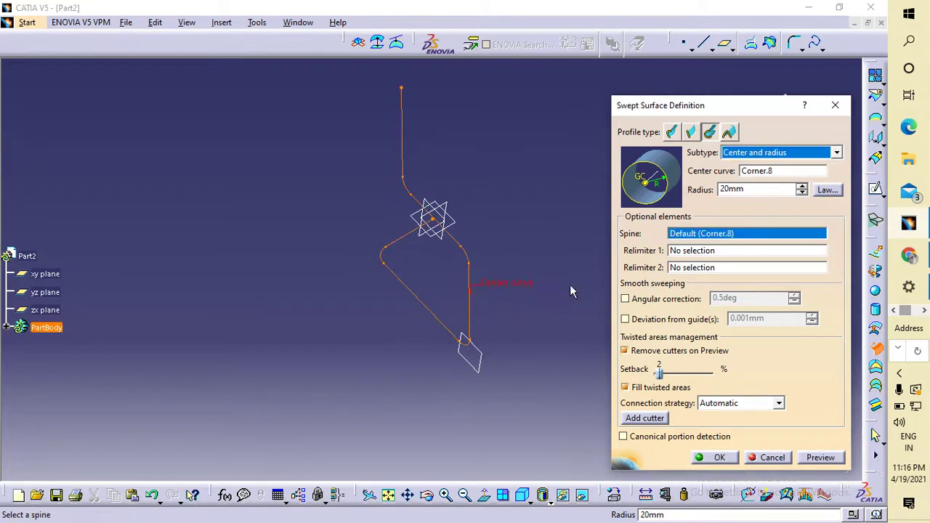
left_click(723, 190)
double_click(722, 189)
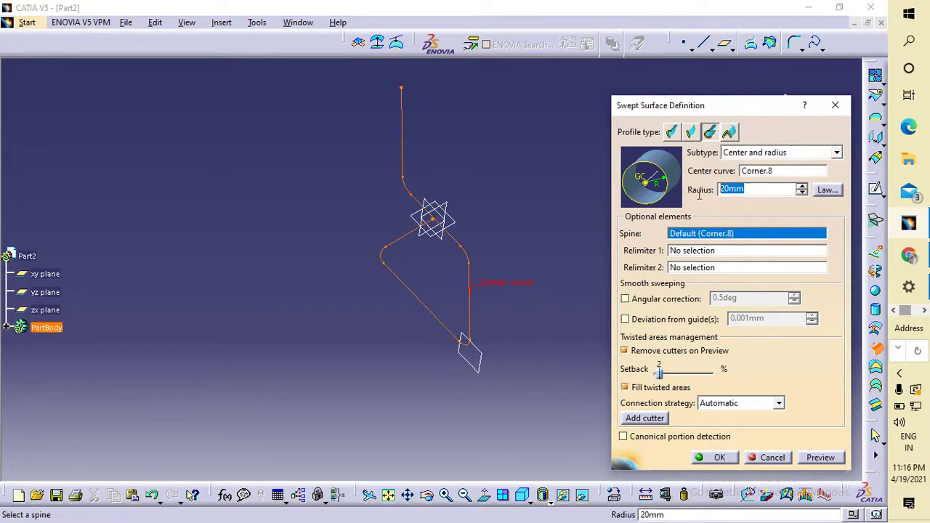
type("10")
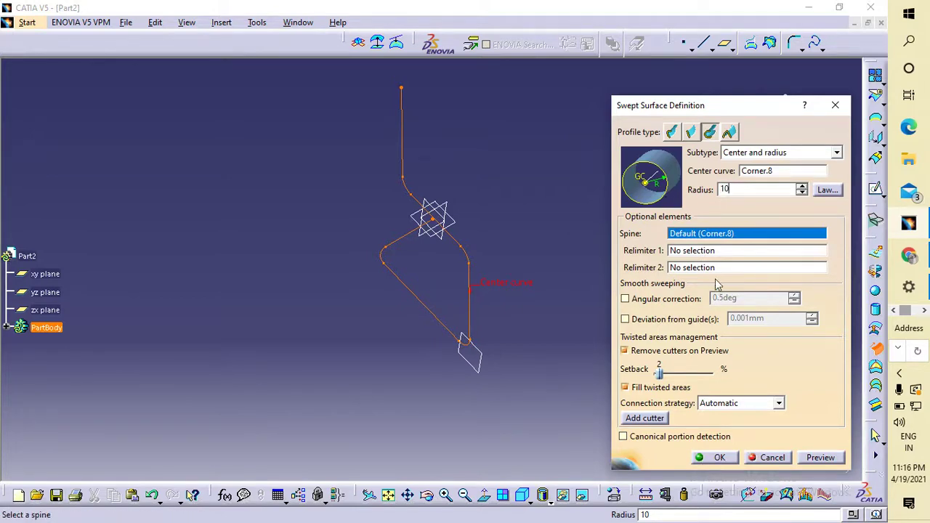
key("BackSpace")
left_click(720, 458)
middle_click_drag(609, 234, 567, 249)
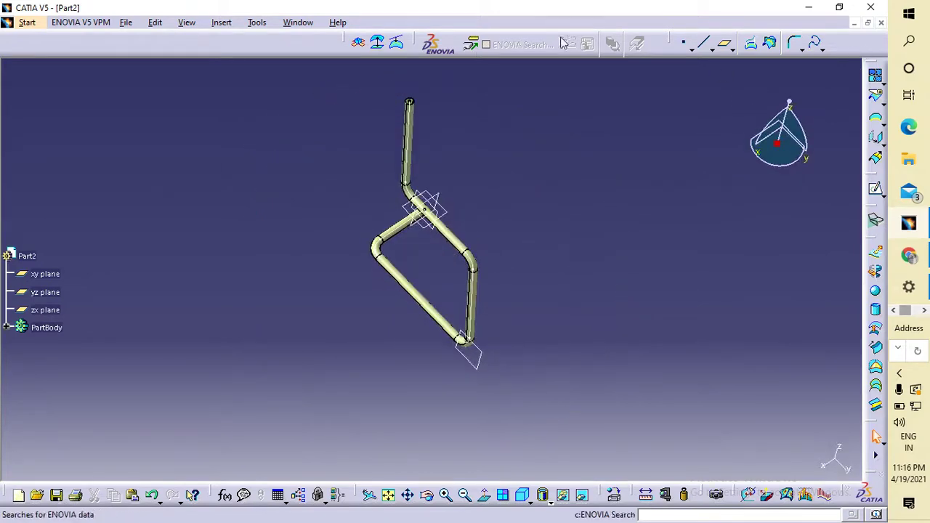
- Mirror the joined frame curve about the yz plane with Symmetry
left_click(877, 138)
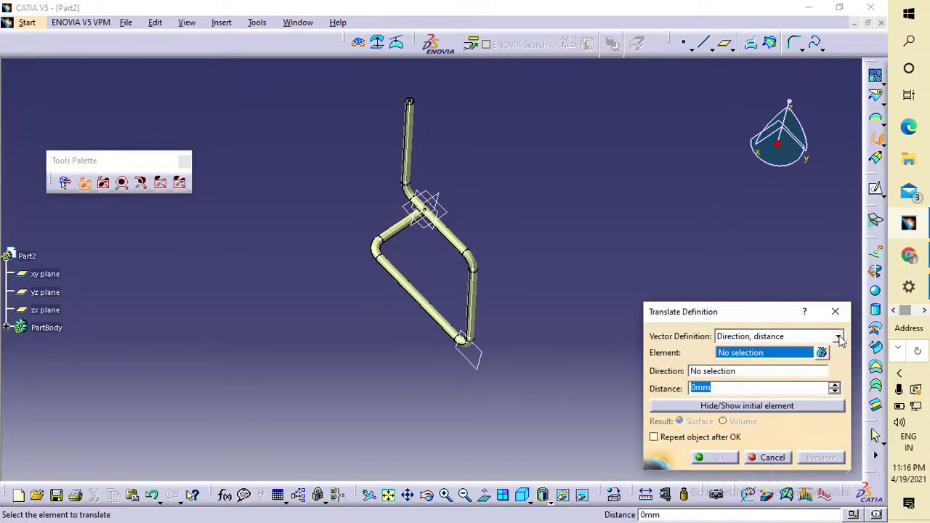
left_click(835, 311)
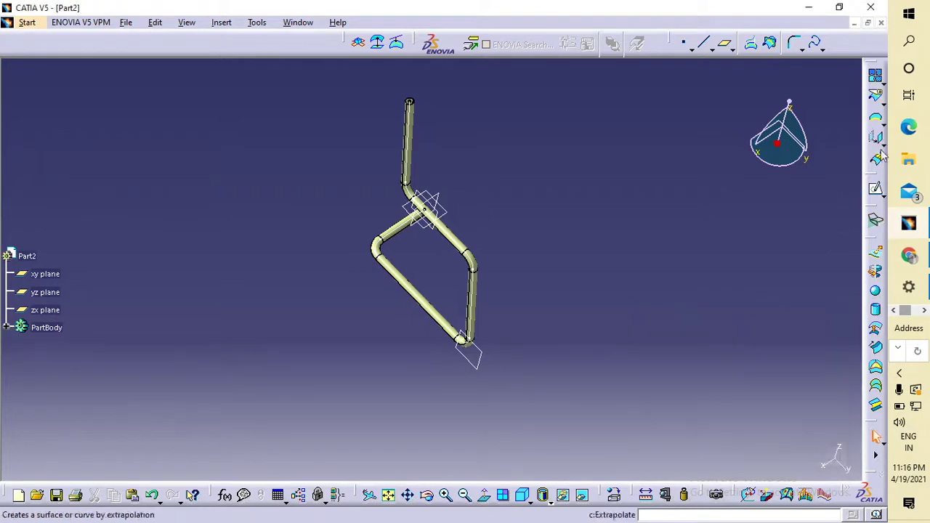
left_click(879, 141)
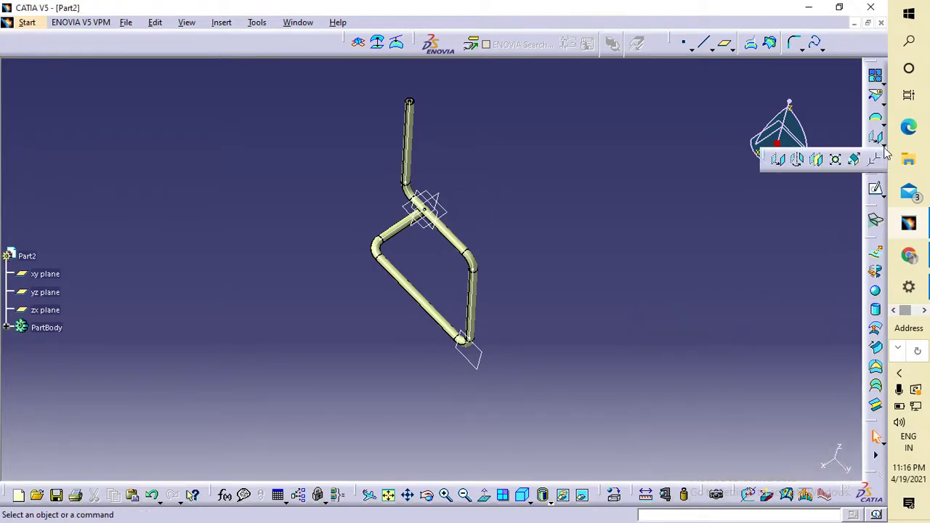
left_click(818, 161)
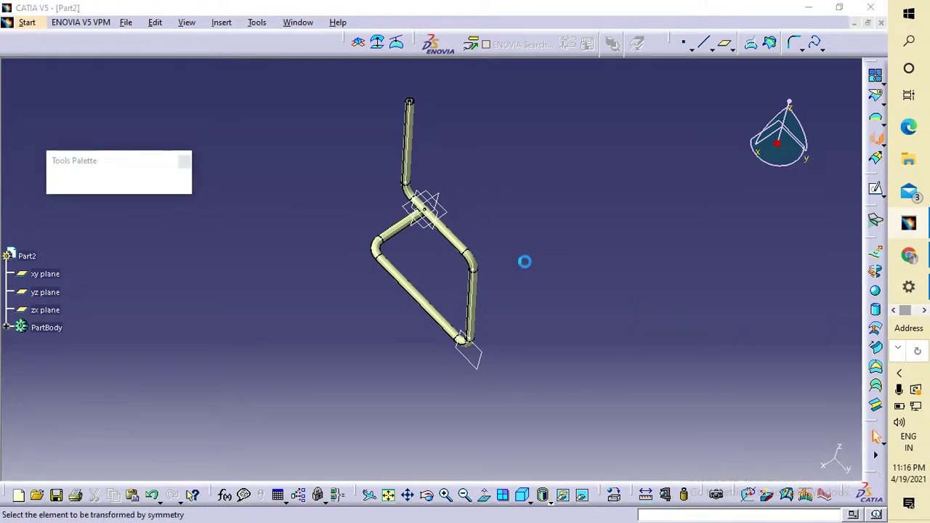
left_click(480, 290)
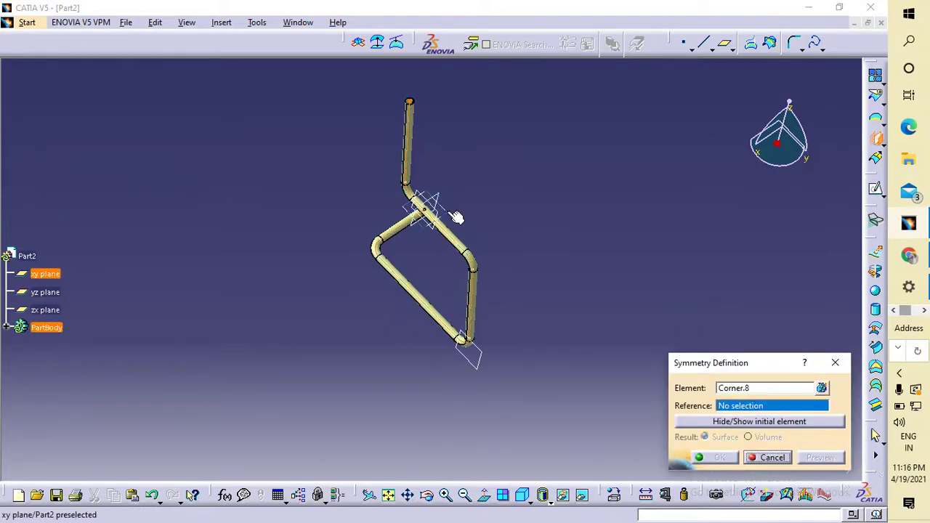
mouse_move(436, 207)
middle_mouse_down()
mouse_move(502, 194)
mouse_move(529, 206)
mouse_move(415, 201)
middle_mouse_up()
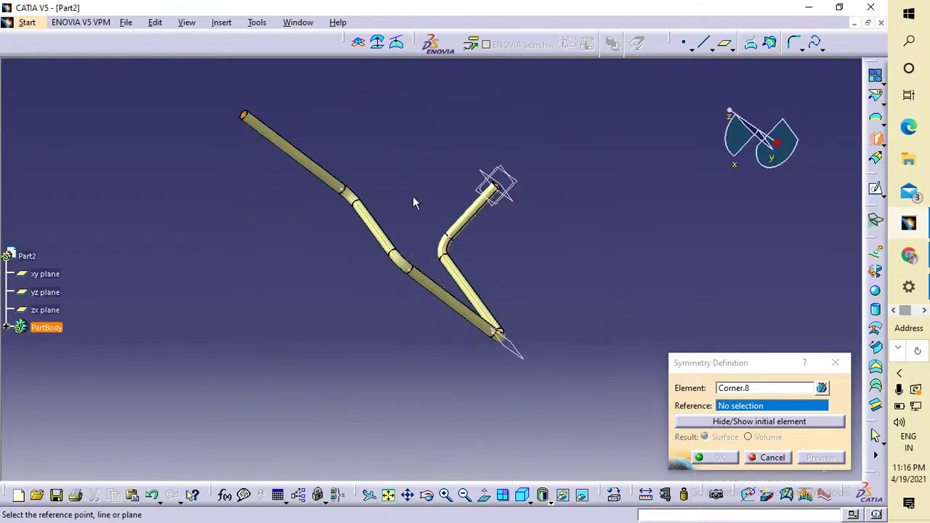
left_click(502, 204)
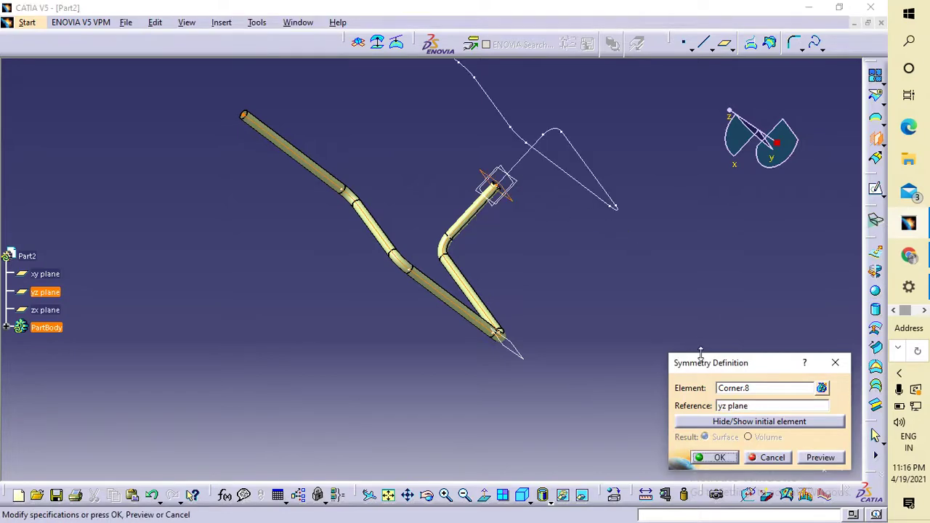
left_click(722, 459)
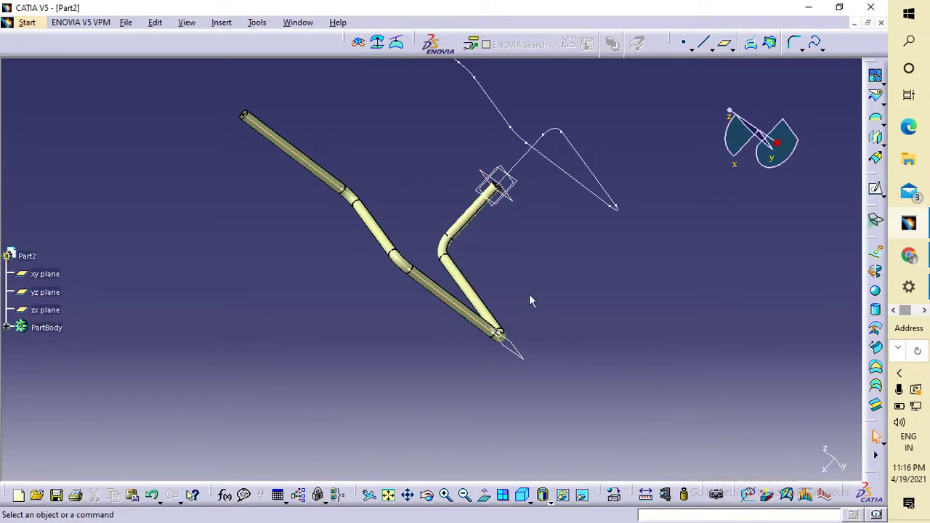
- Sweep a circular tube of 15 mm radius along the mirrored frame curve, using the Center and radius subtype
middle_click_drag(682, 241, 613, 216)
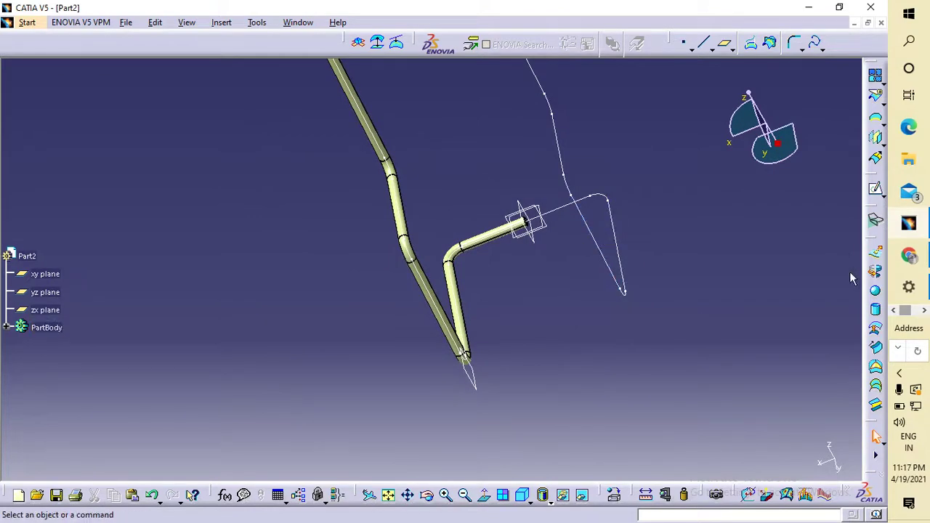
left_click(876, 351)
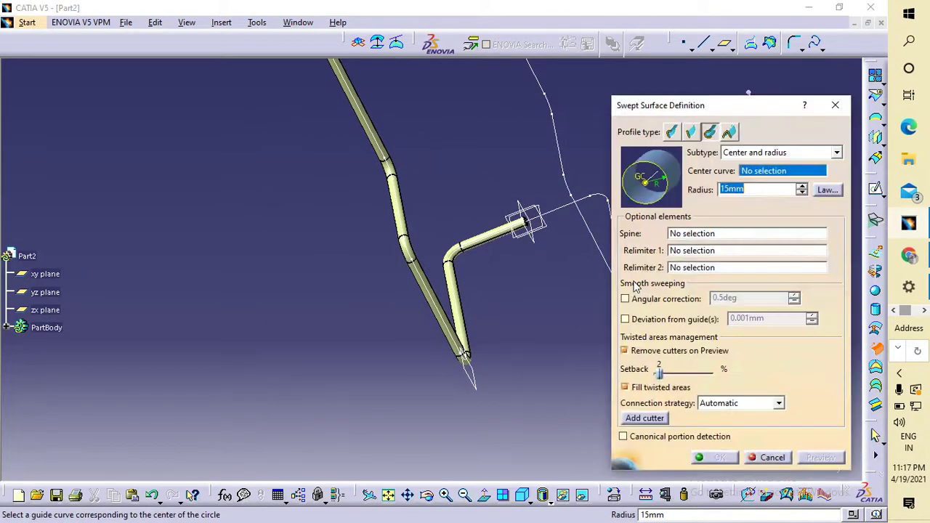
left_click(587, 208)
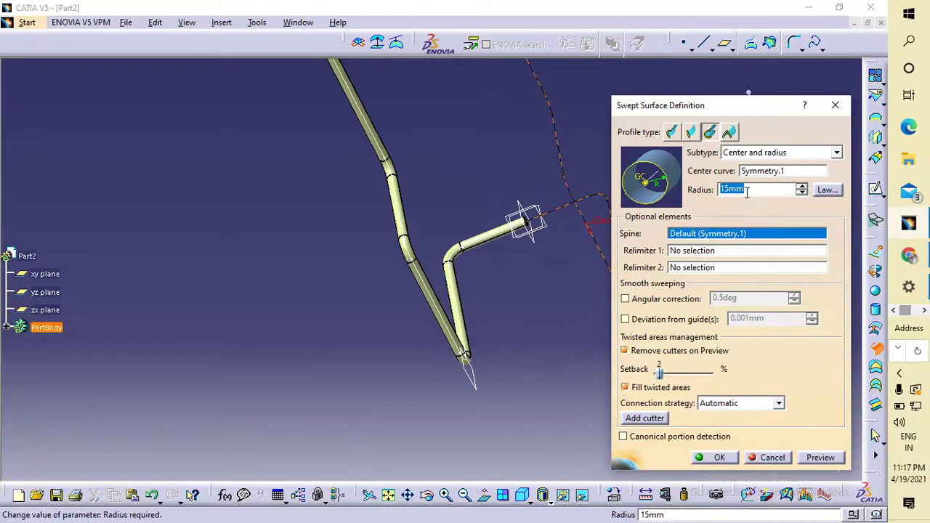
left_click(718, 456)
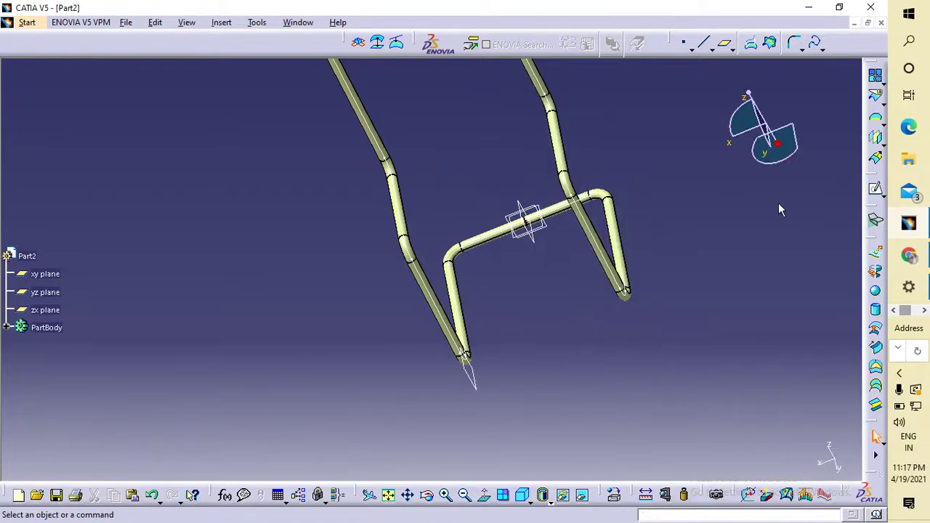
- Inspect the complete chair frame from several angles, ending with an isometric view fitted to the whole model
middle_click_drag(642, 276, 618, 254)
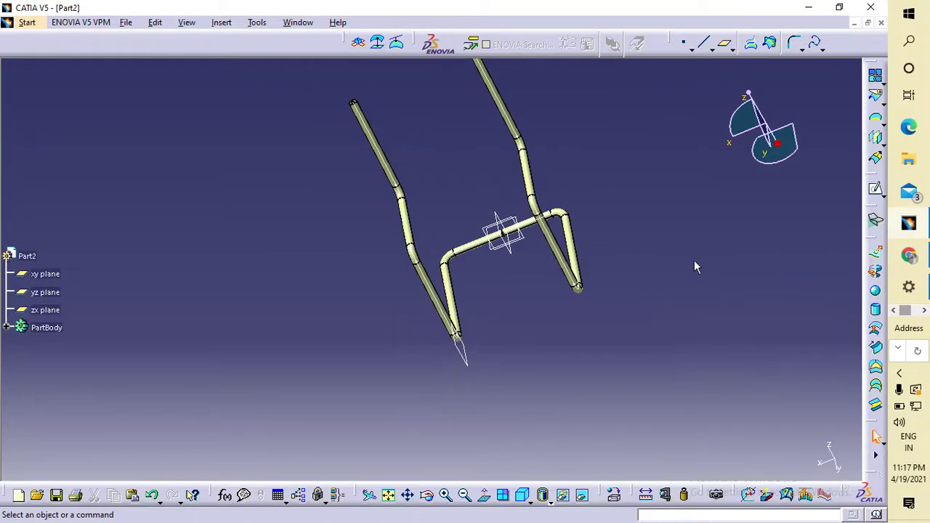
middle_click_drag(695, 264, 396, 442)
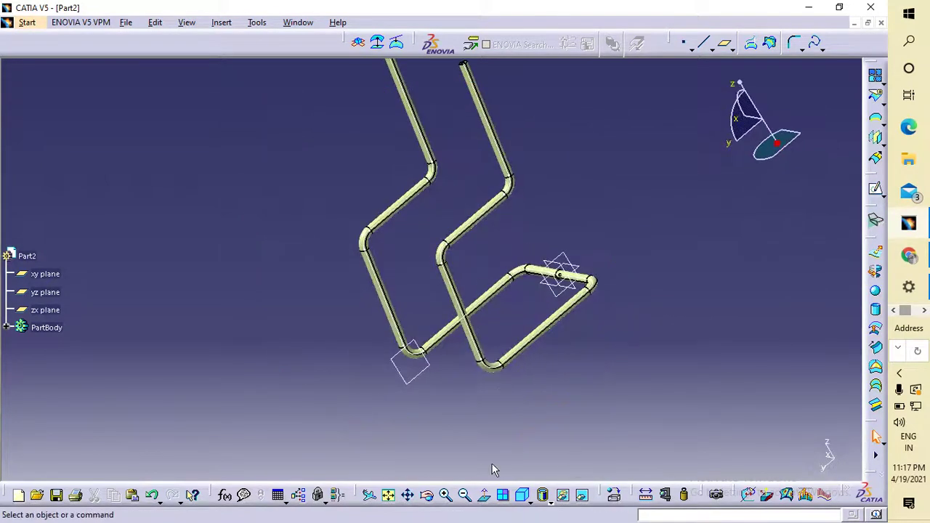
left_click(522, 495)
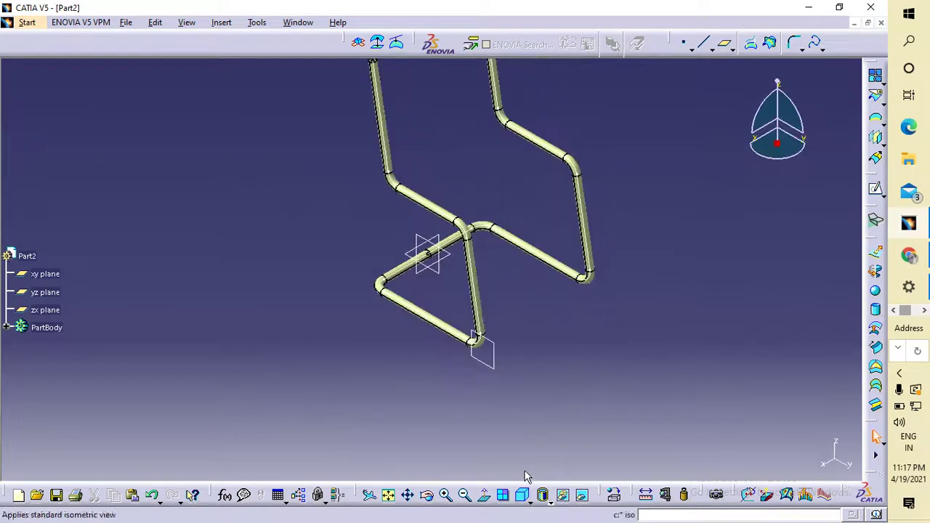
left_click(388, 495)
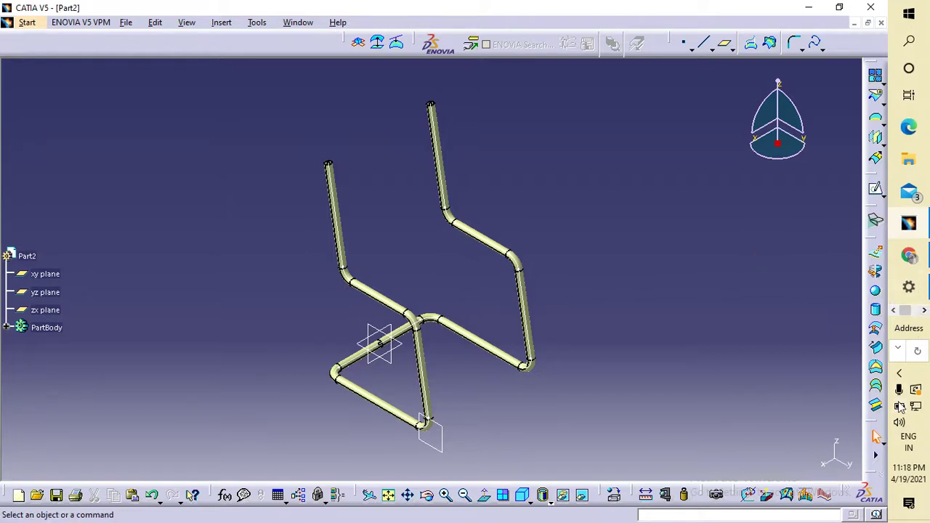
left_click(899, 373)
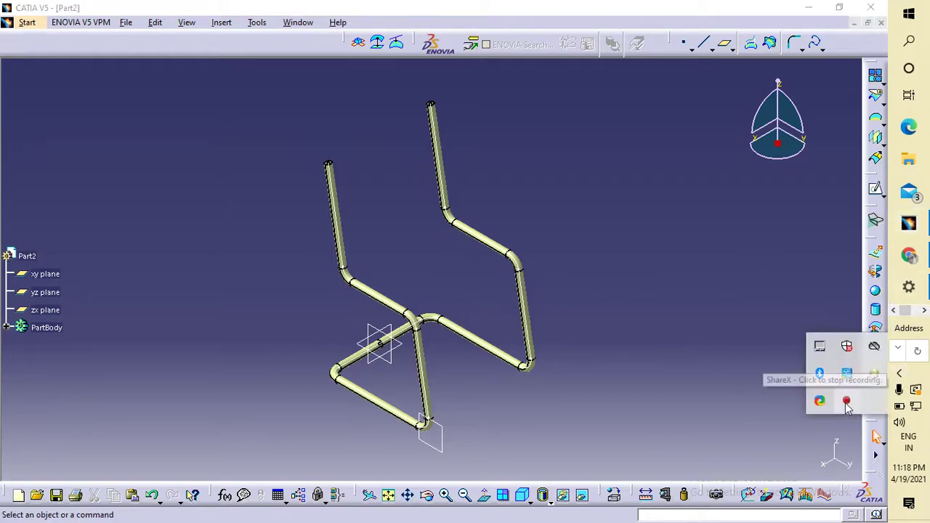